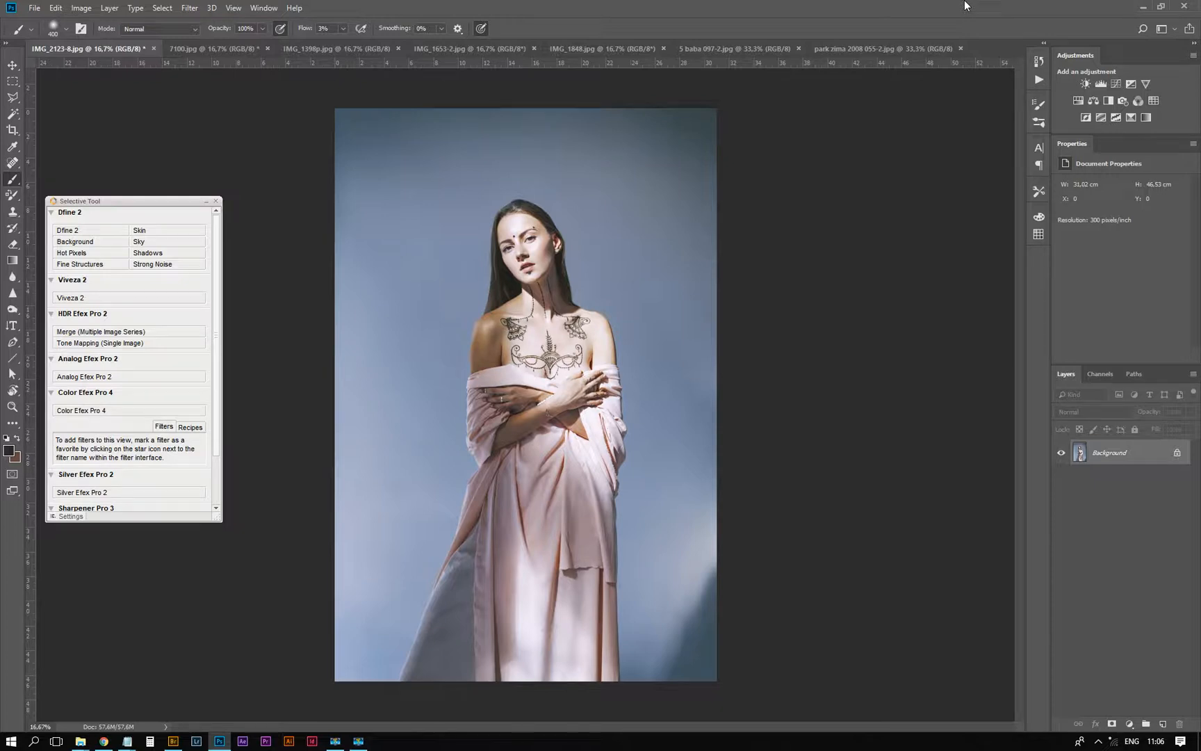
Step: Bring up the recorded actions and play the standard B&W action, the one without a suffix, on IMG_2123-8.jpg
click(1038, 60)
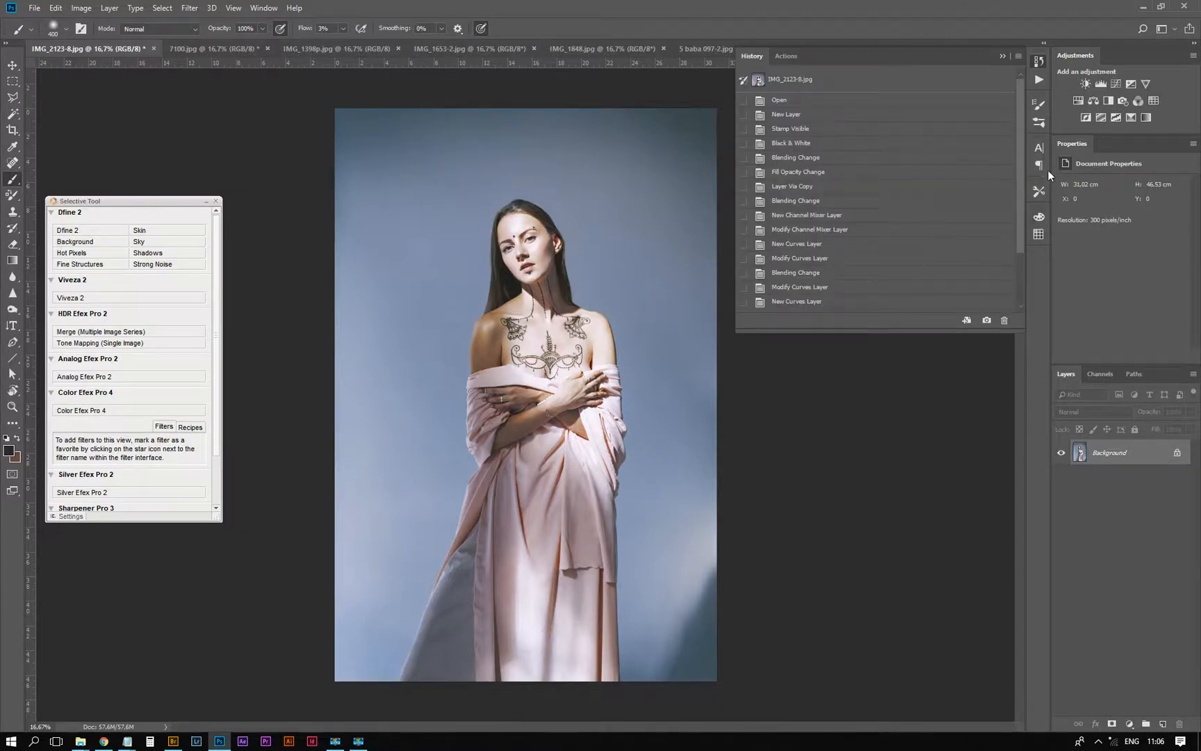
click(1033, 79)
click(251, 9)
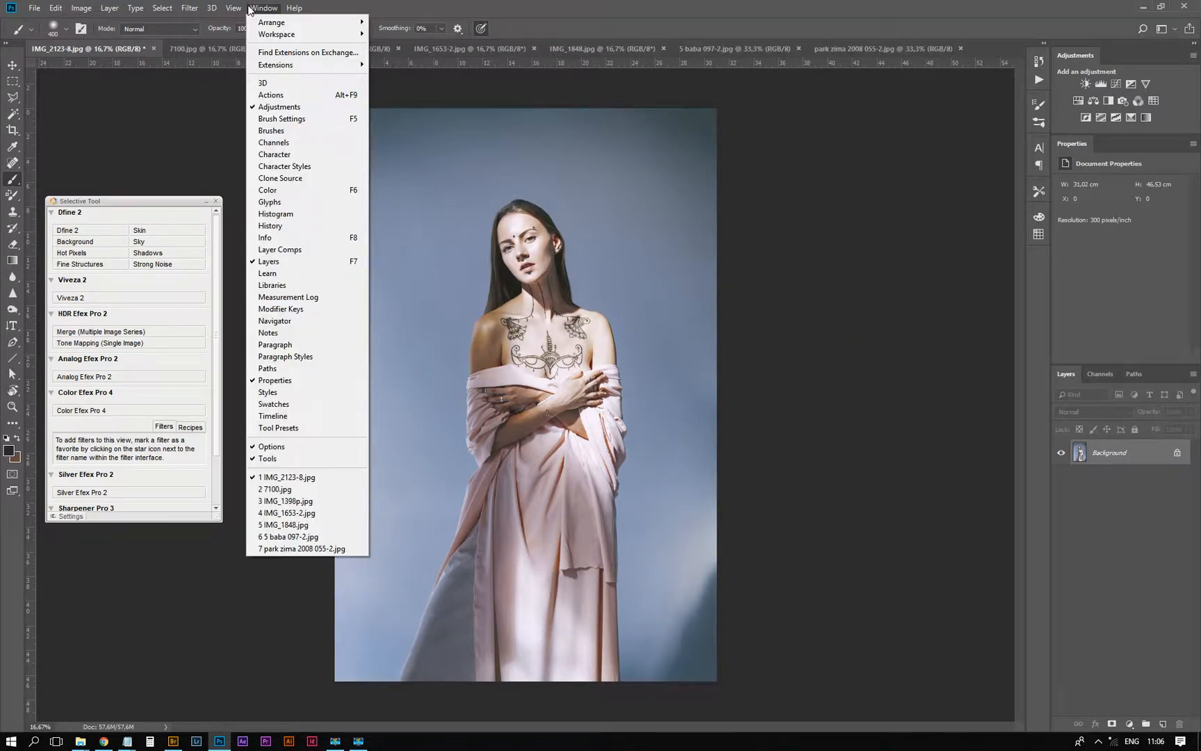
click(310, 98)
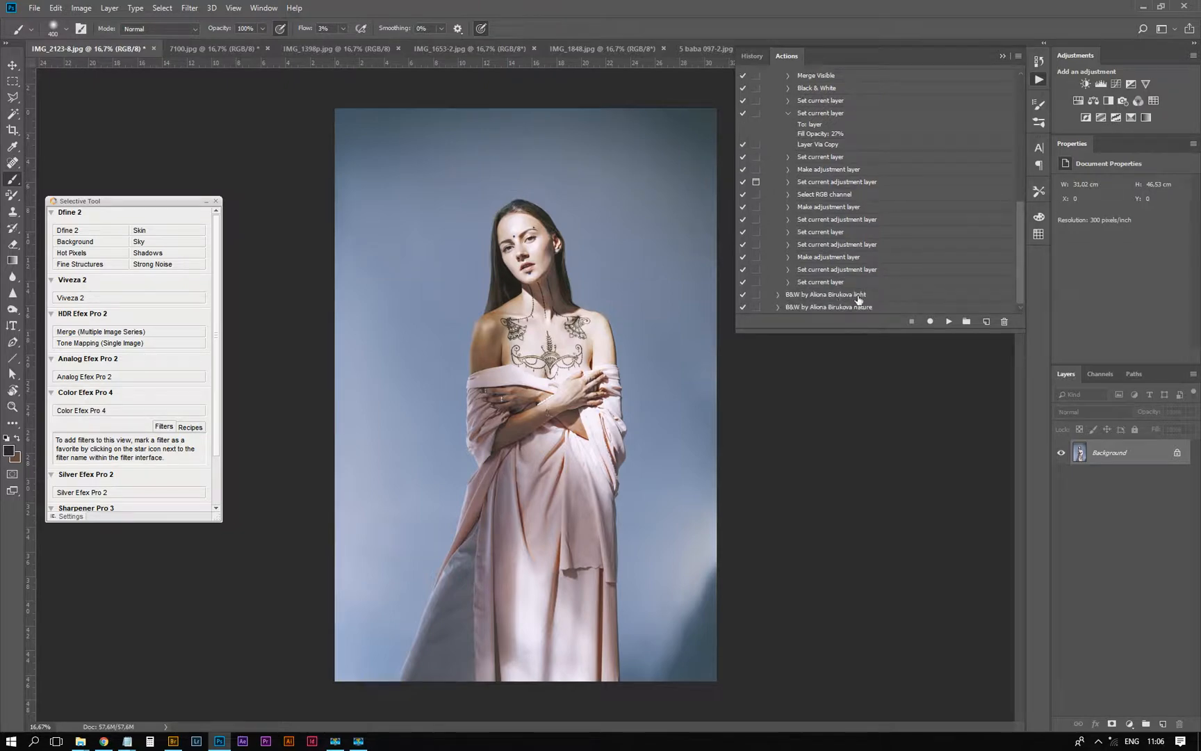
scroll(885, 206, up, 1)
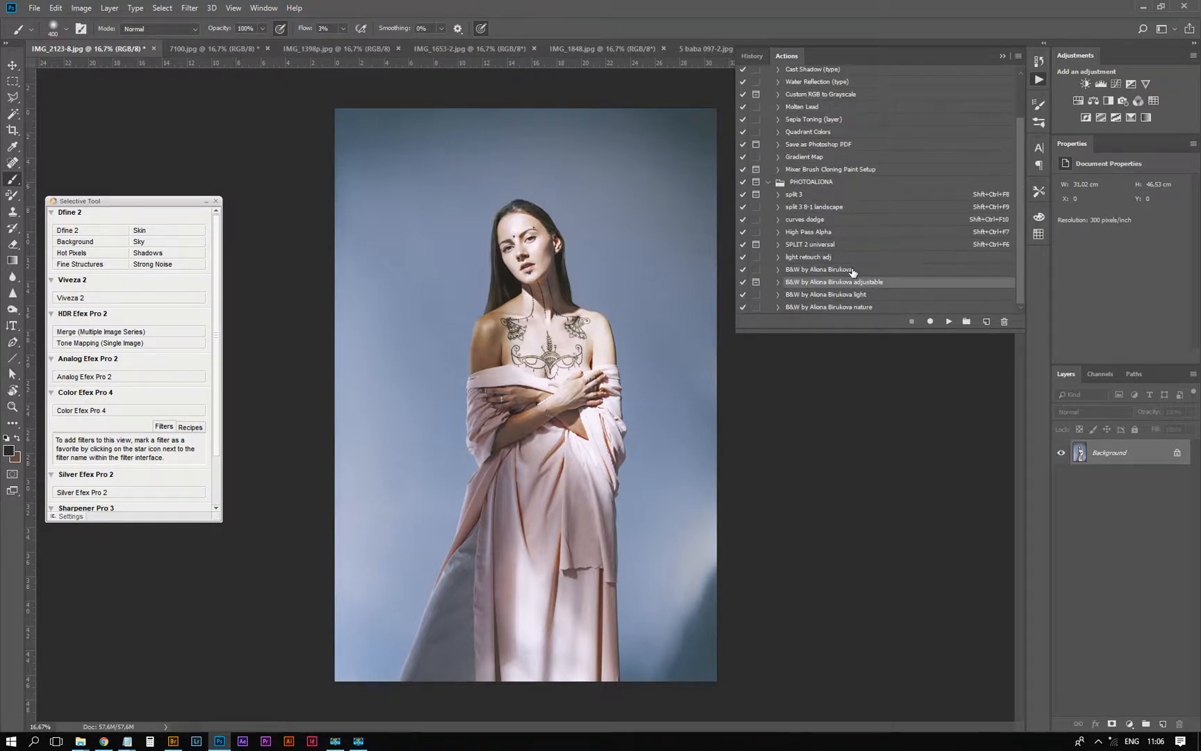
click(851, 272)
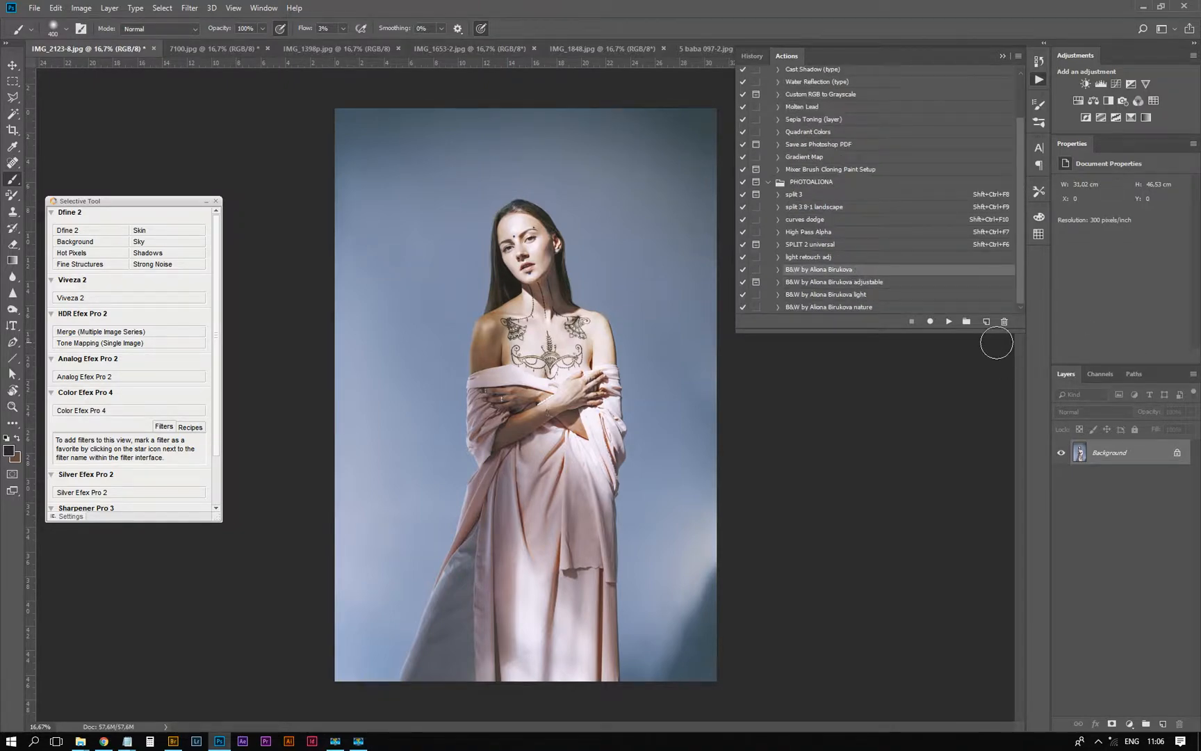
click(954, 322)
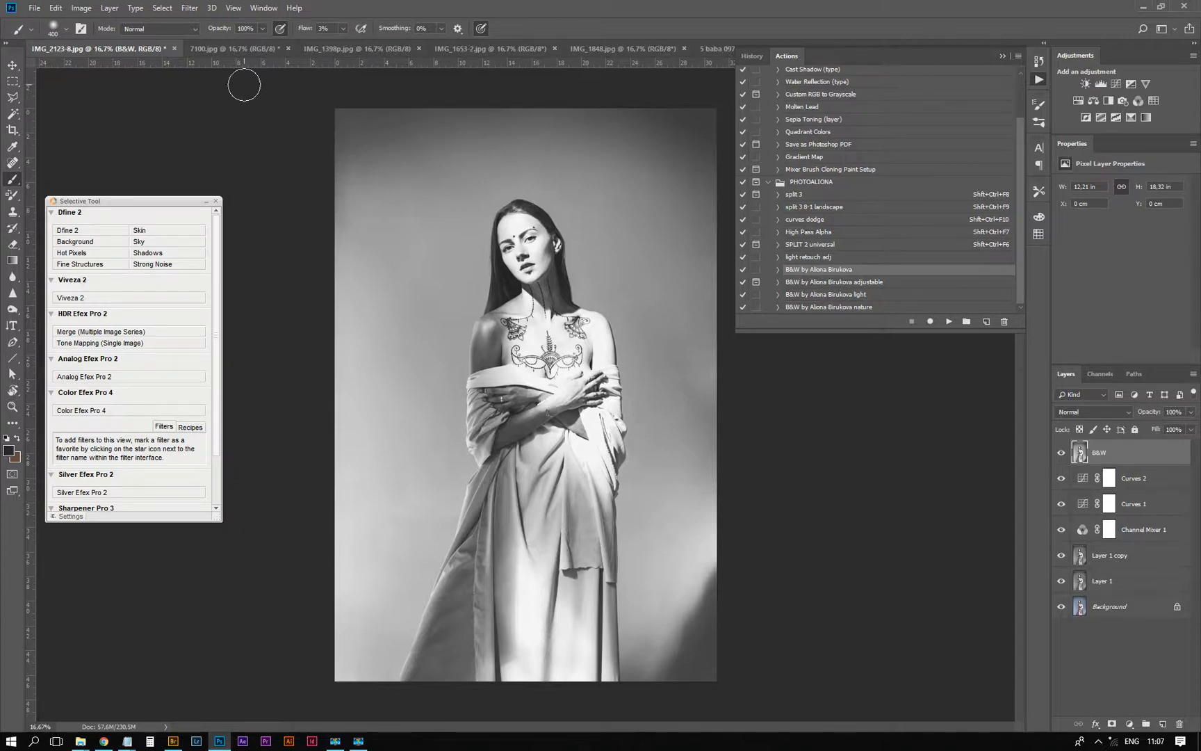
Step: Switch to 7100.jpg, try the standard B&W action on it, and revert the photo to its original snapshot
click(236, 50)
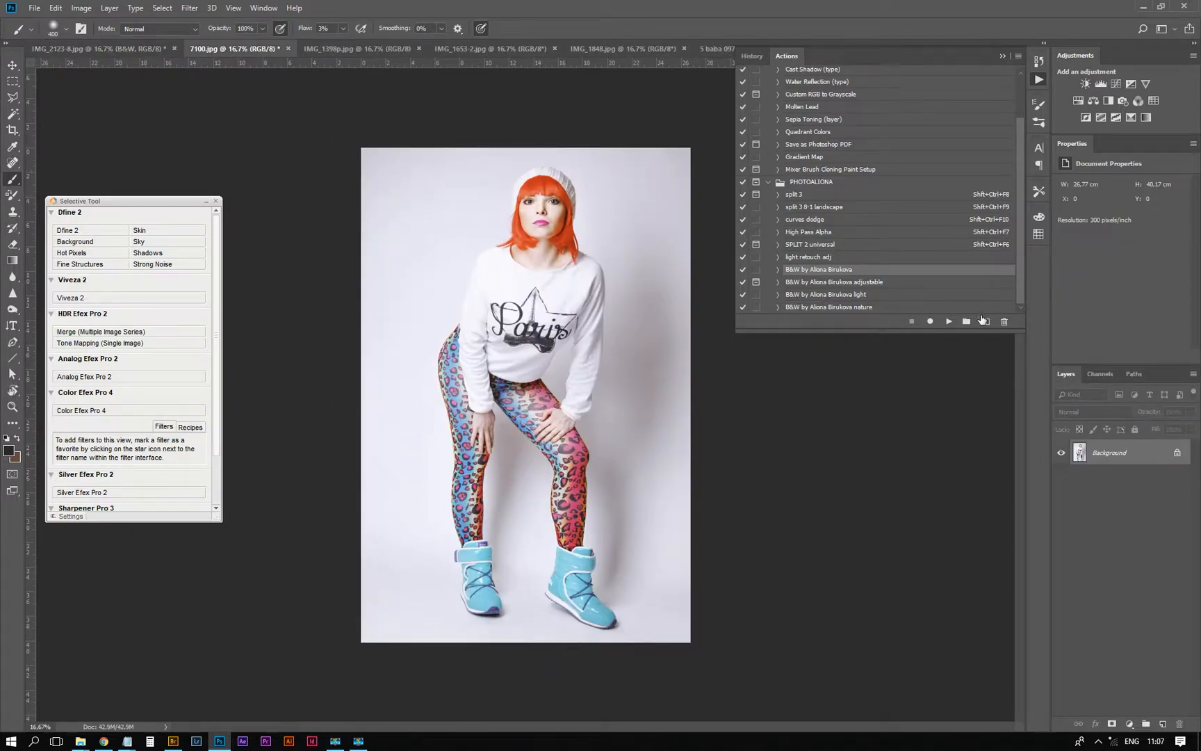
click(947, 322)
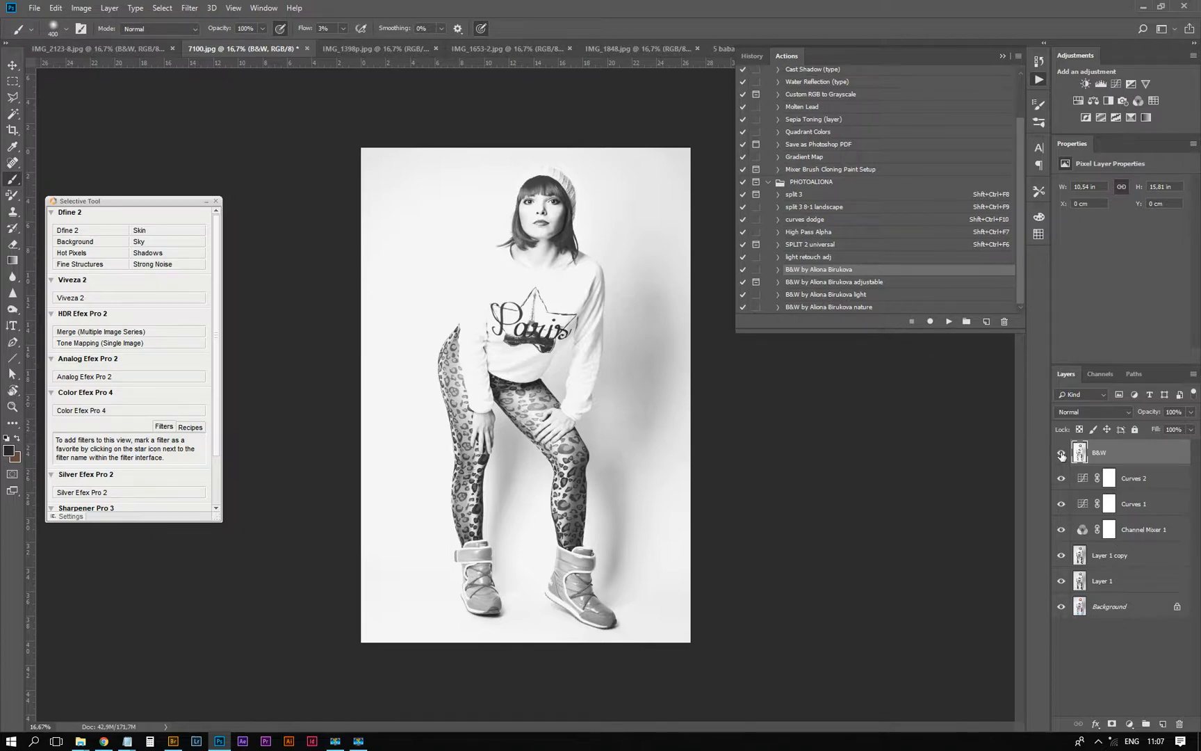
click(1039, 61)
drag(1019, 274, 987, 96)
click(860, 79)
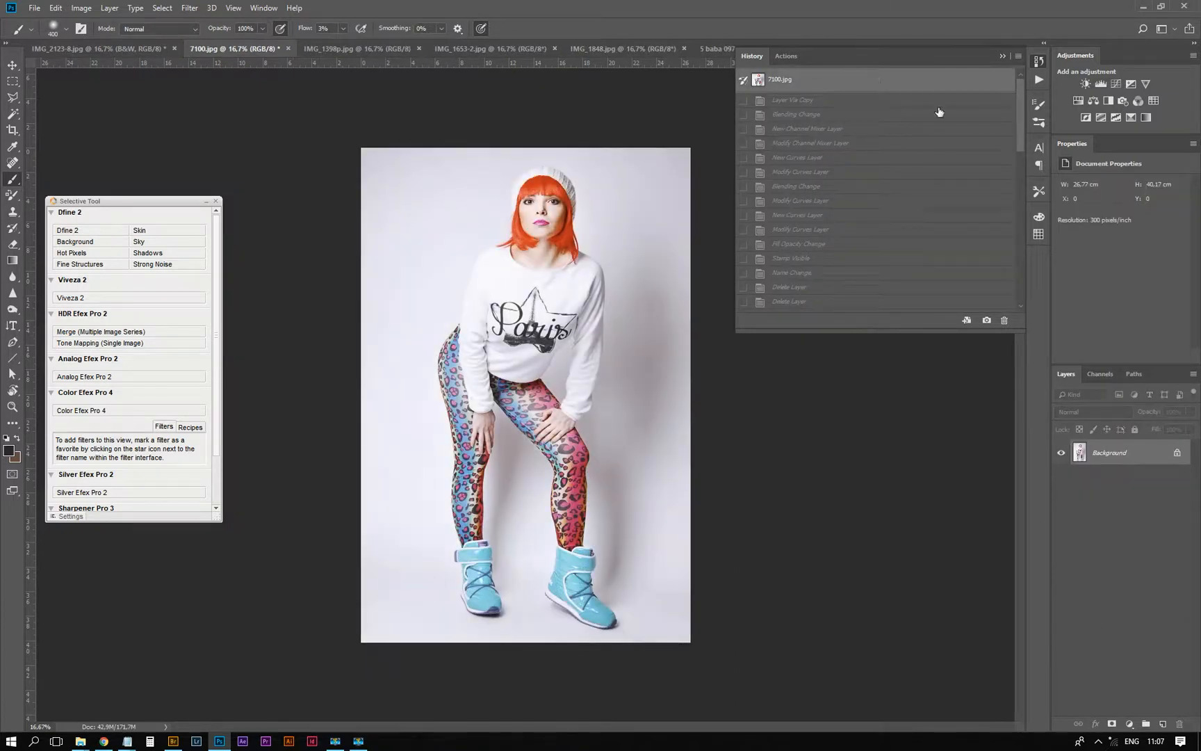
Step: Play the adjustable B&W action on 7100.jpg
click(1037, 78)
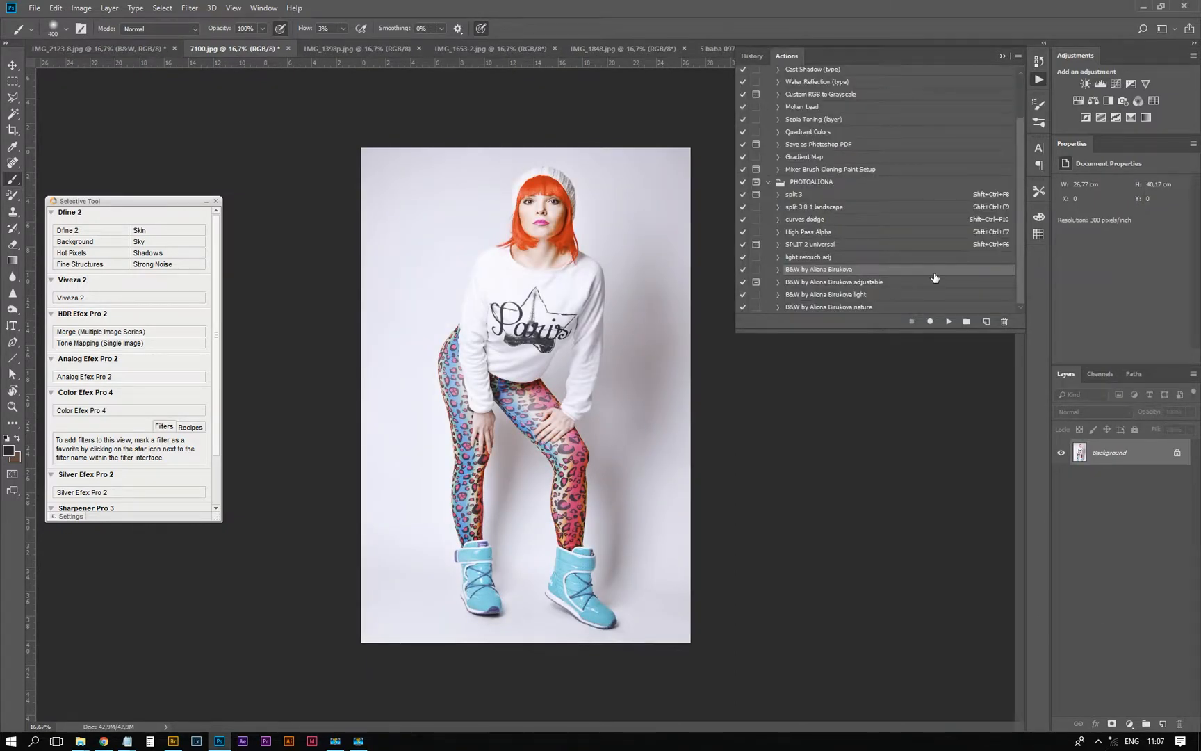
click(840, 286)
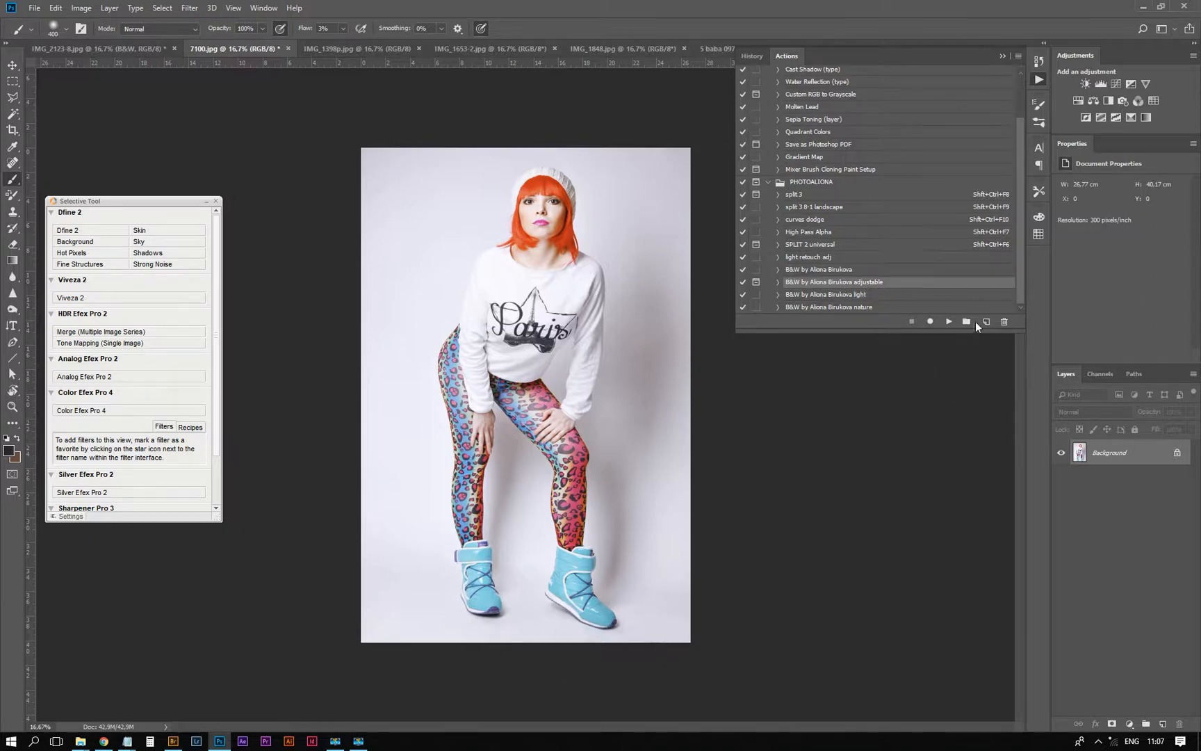
click(948, 321)
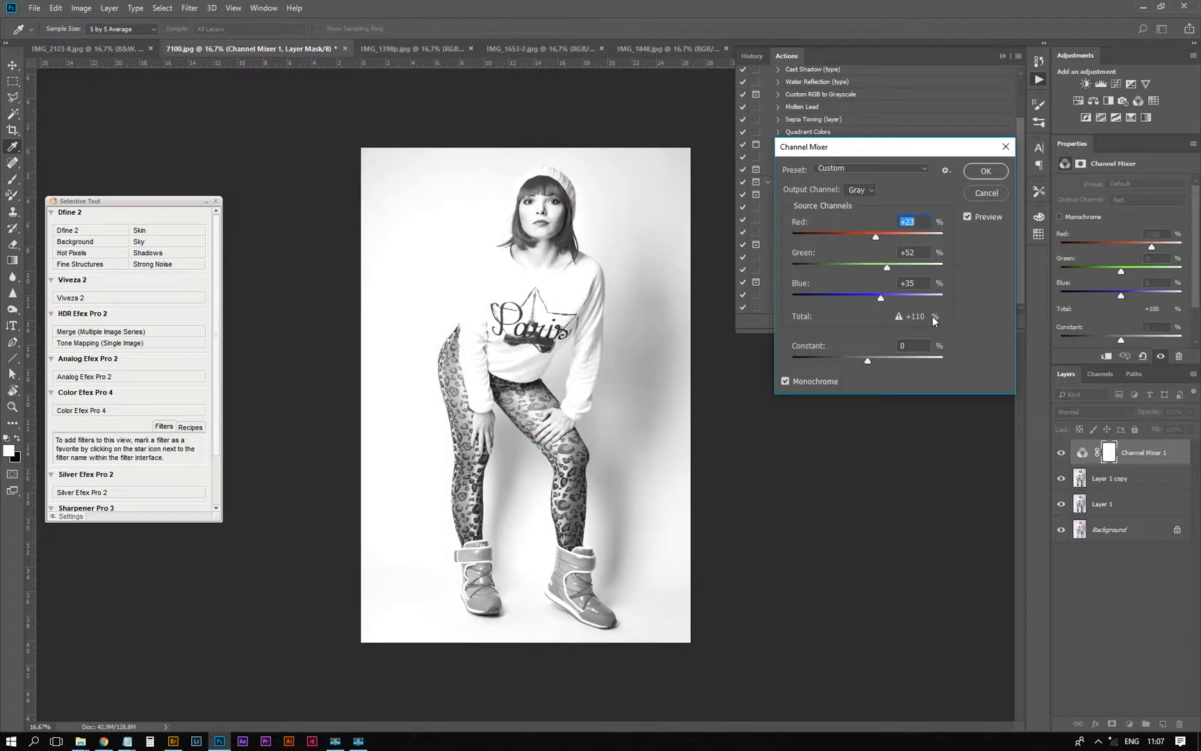
Step: In the Channel Mixer for 7100.jpg, set Constant to -9% and Red to +26%, fine-tune Green, and accept the mix
drag(875, 154, 862, 209)
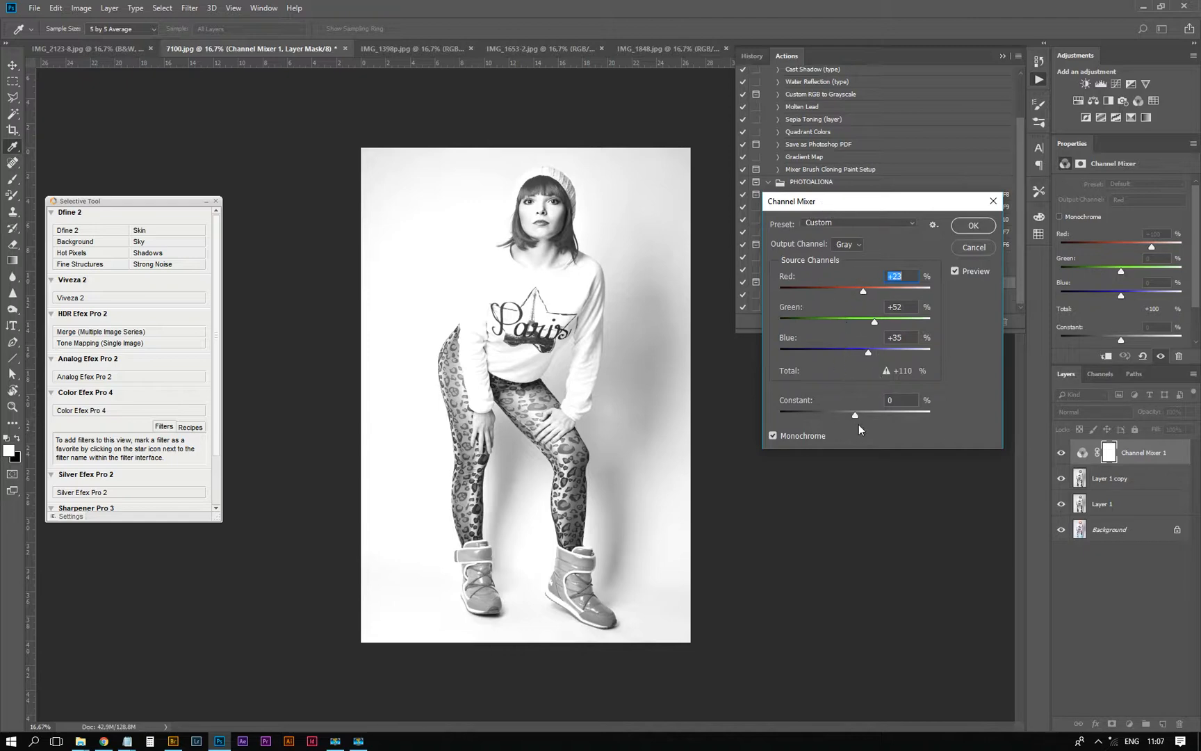
drag(855, 414, 852, 413)
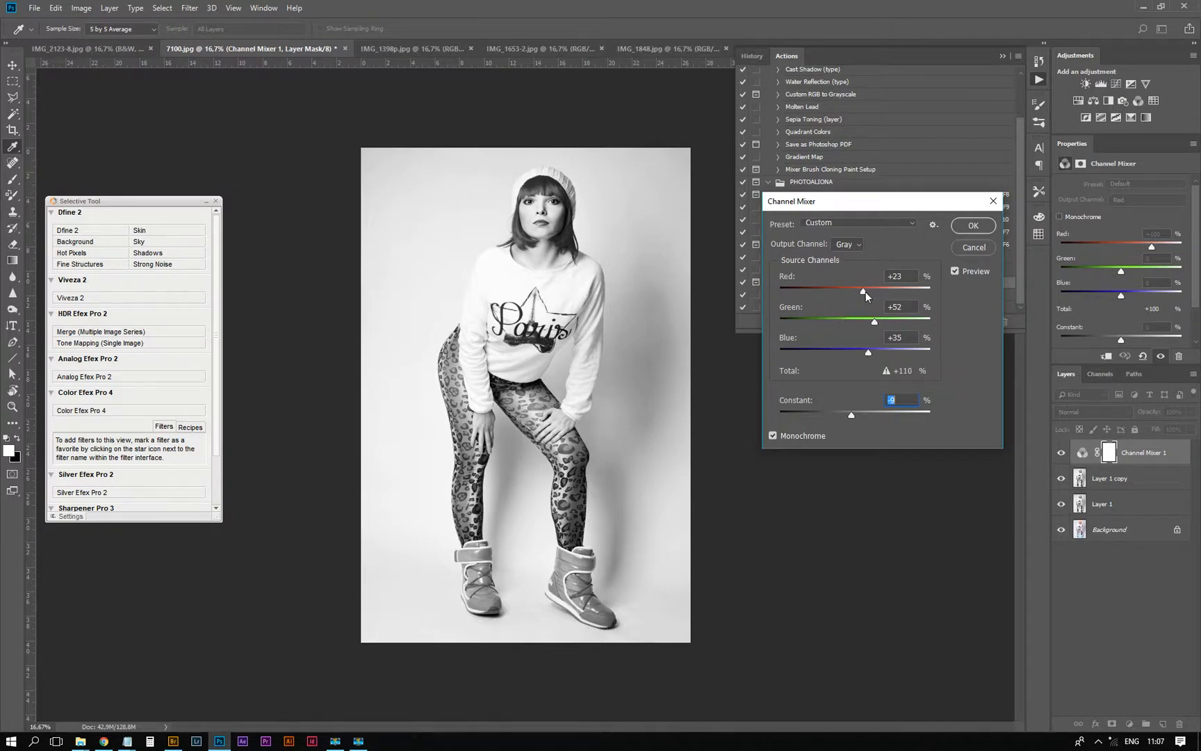
drag(865, 290, 865, 291)
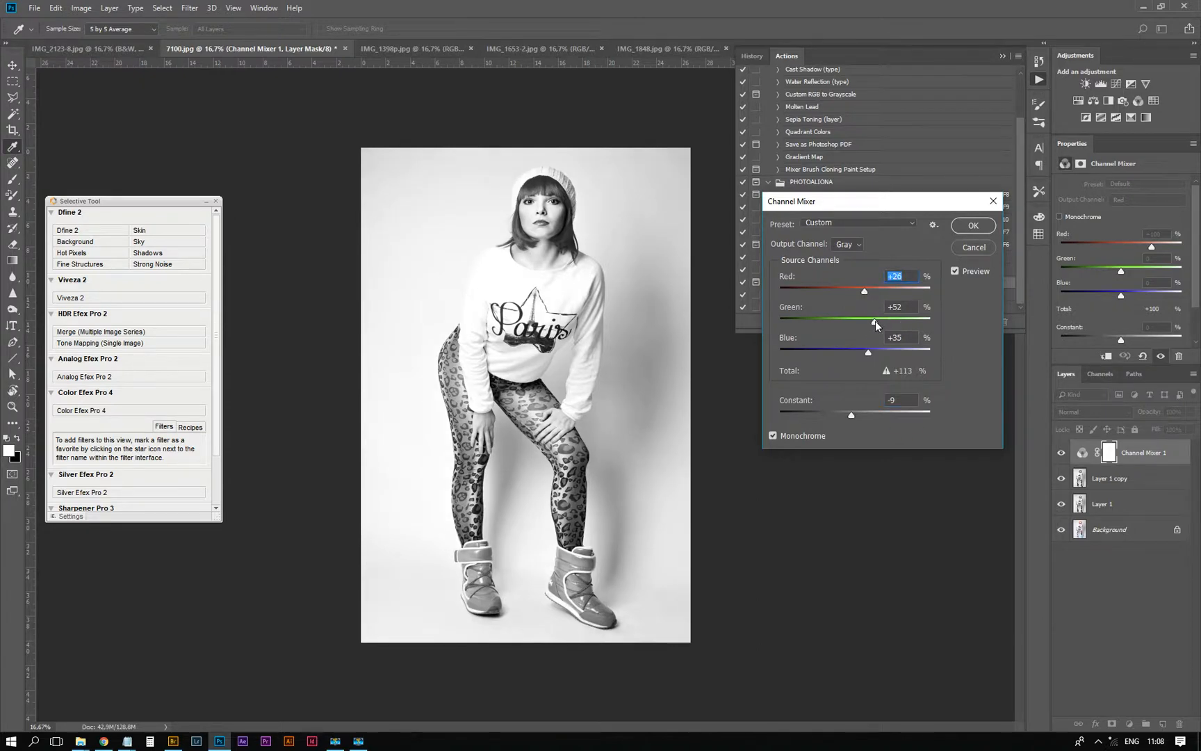
drag(876, 320, 874, 320)
click(972, 226)
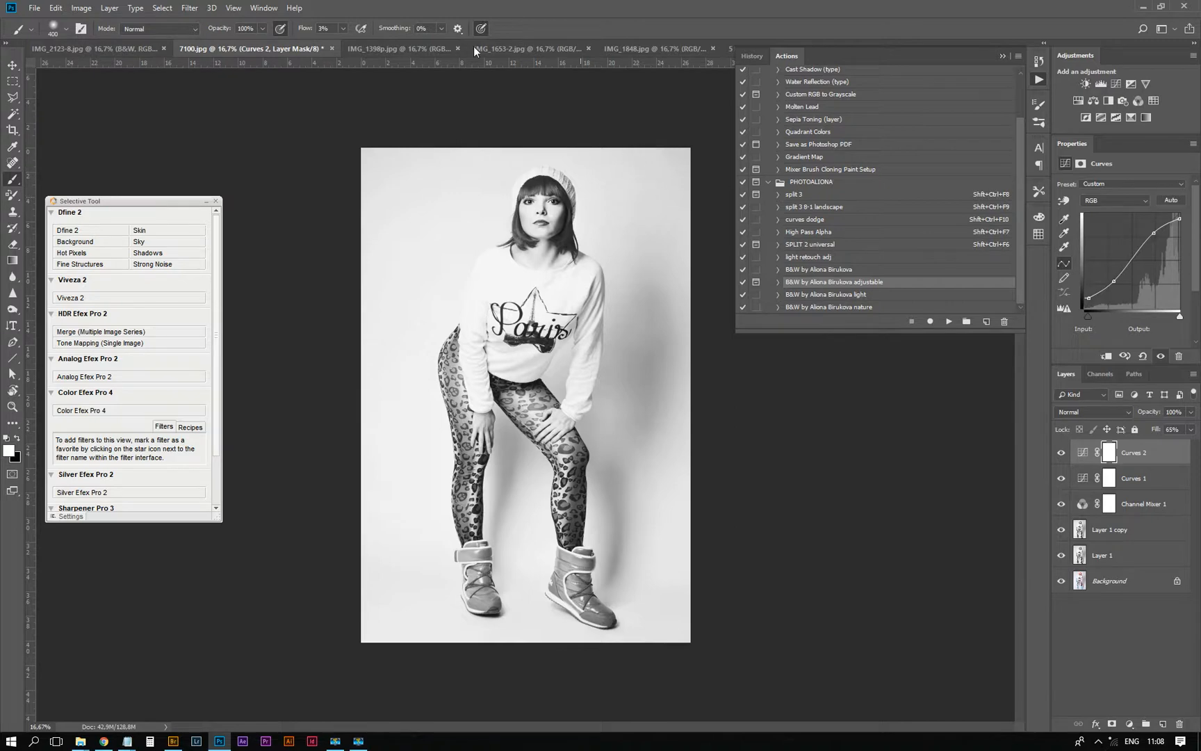
Step: Switch to IMG_1398p.jpg and convert it with the standard B&W action
click(417, 50)
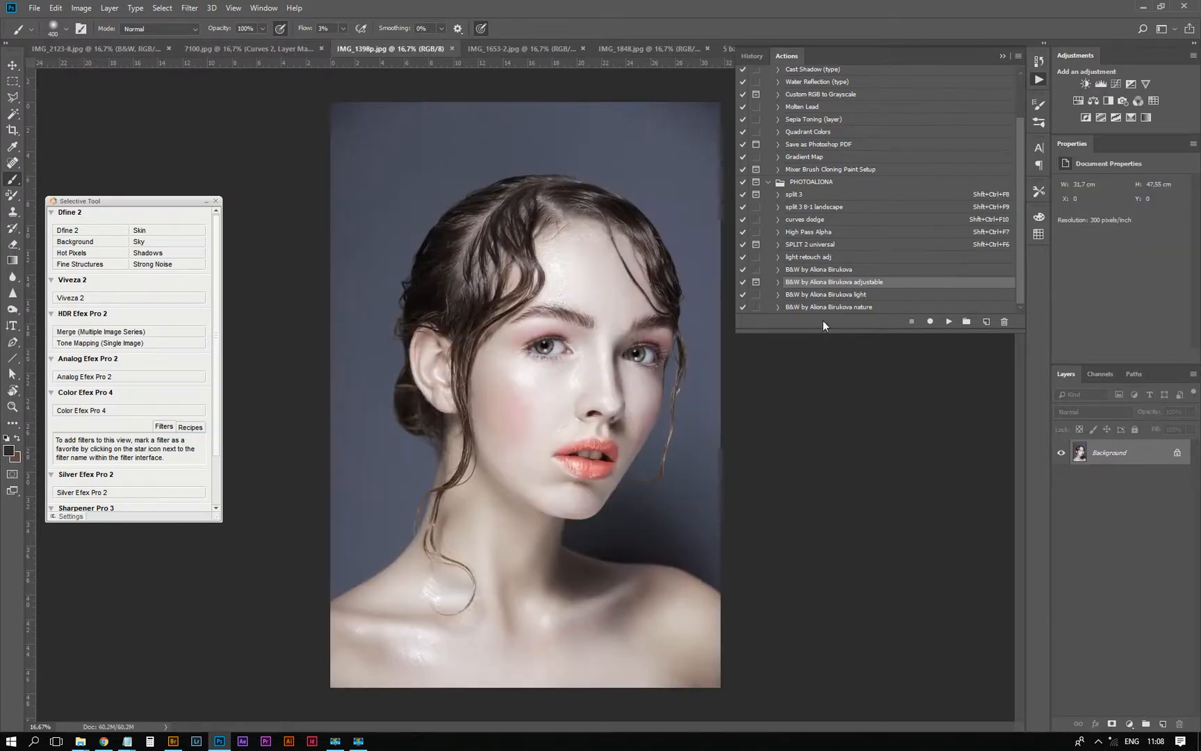
click(843, 269)
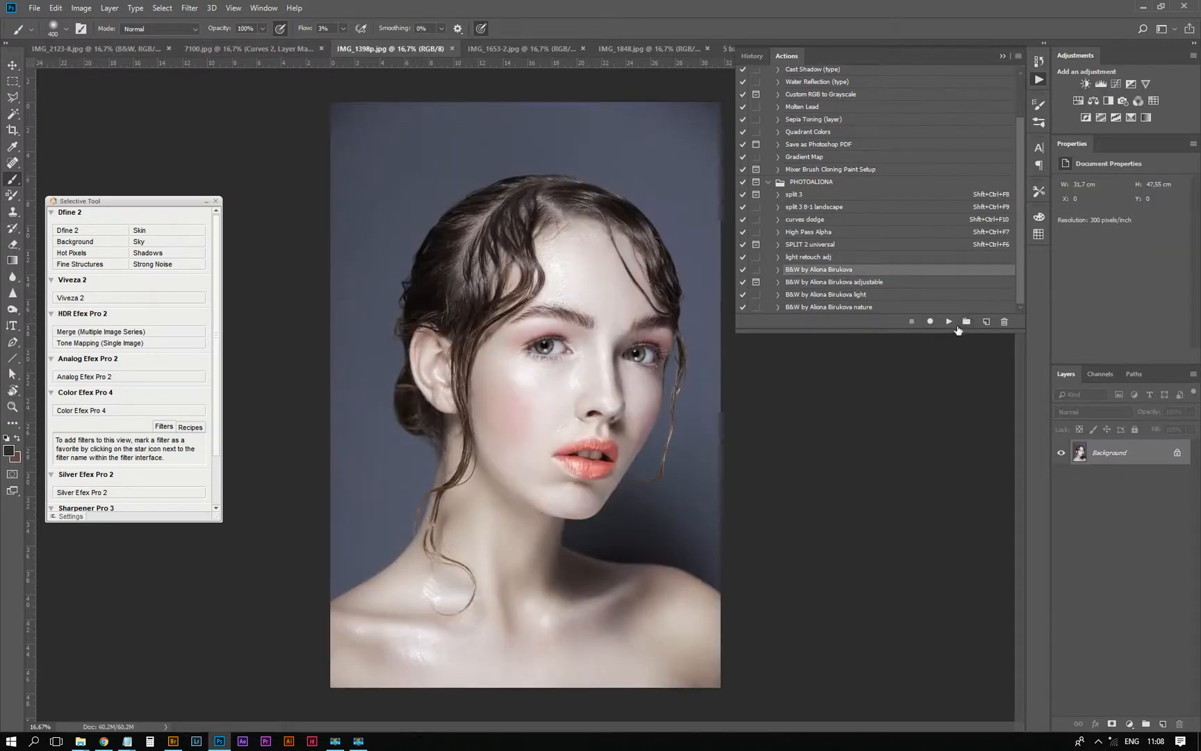
click(949, 321)
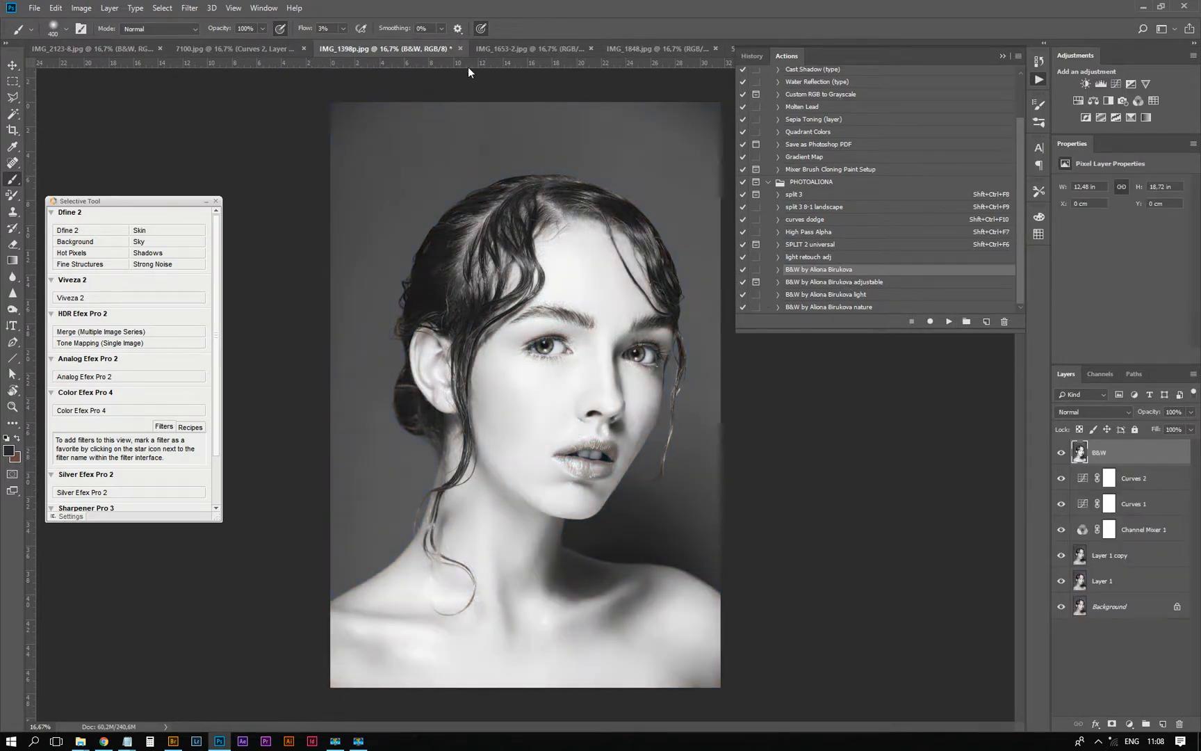
Step: Switch to IMG_1653-2.jpg and convert it with the light B&W action
click(549, 48)
click(855, 283)
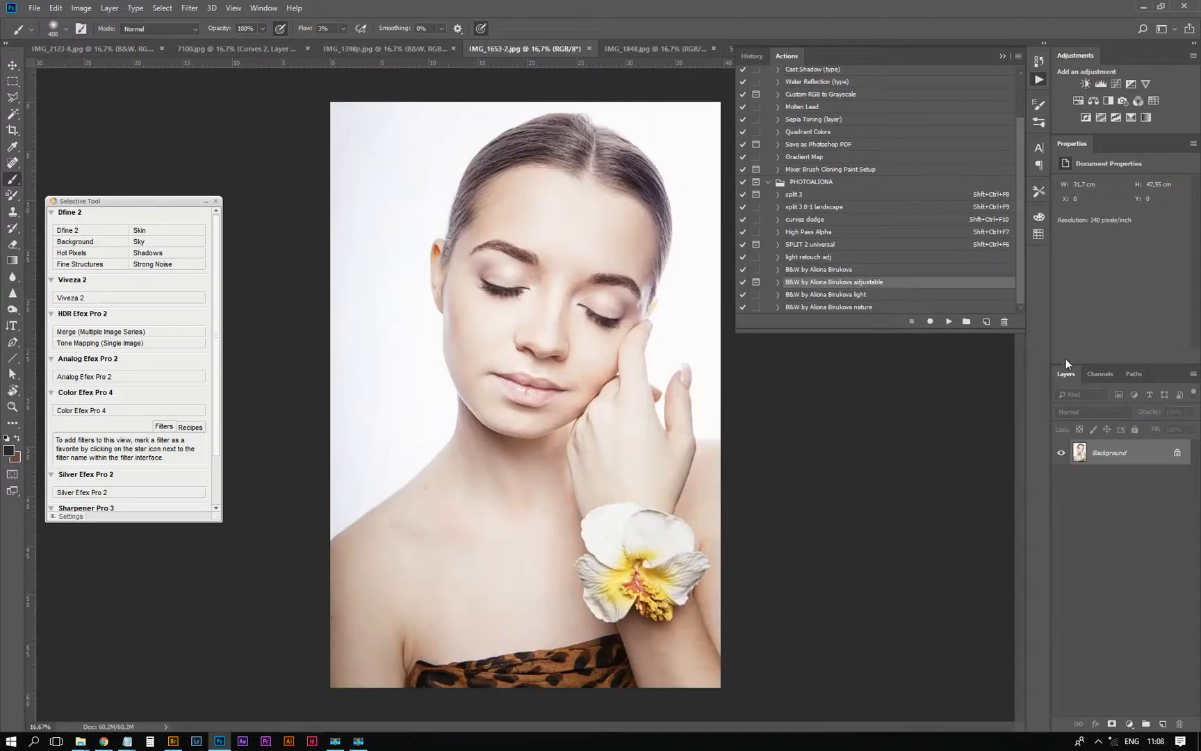
click(893, 295)
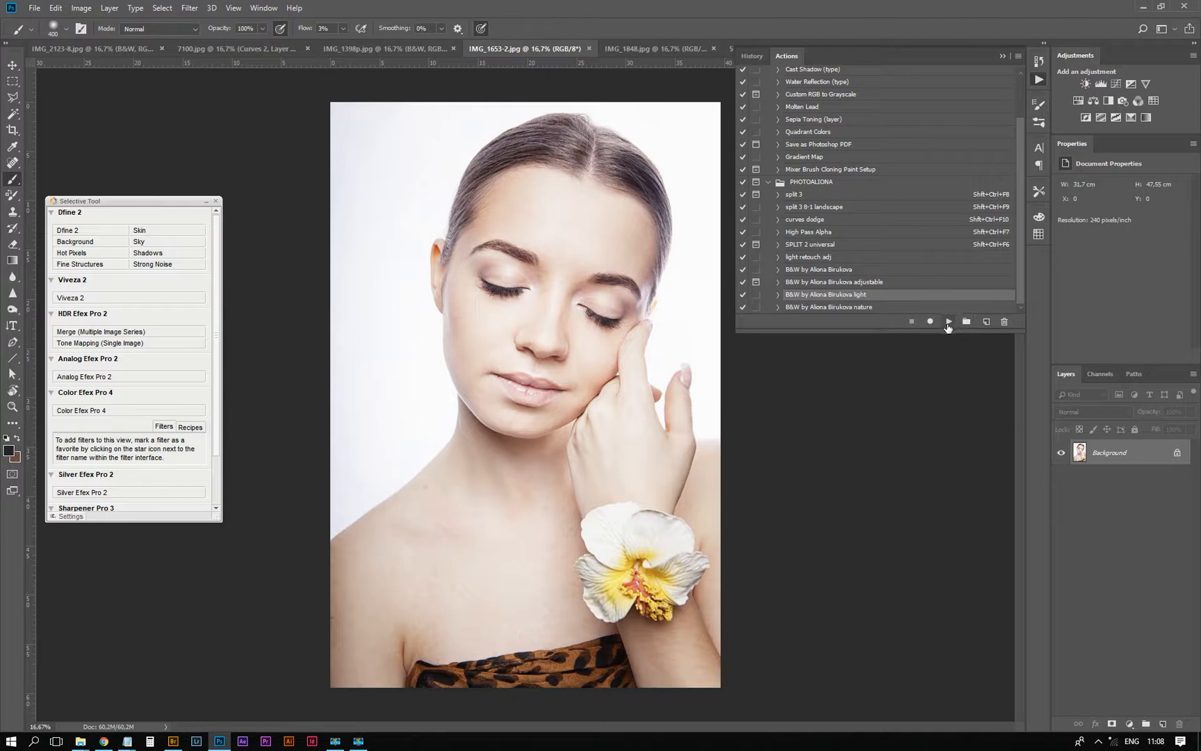
click(947, 323)
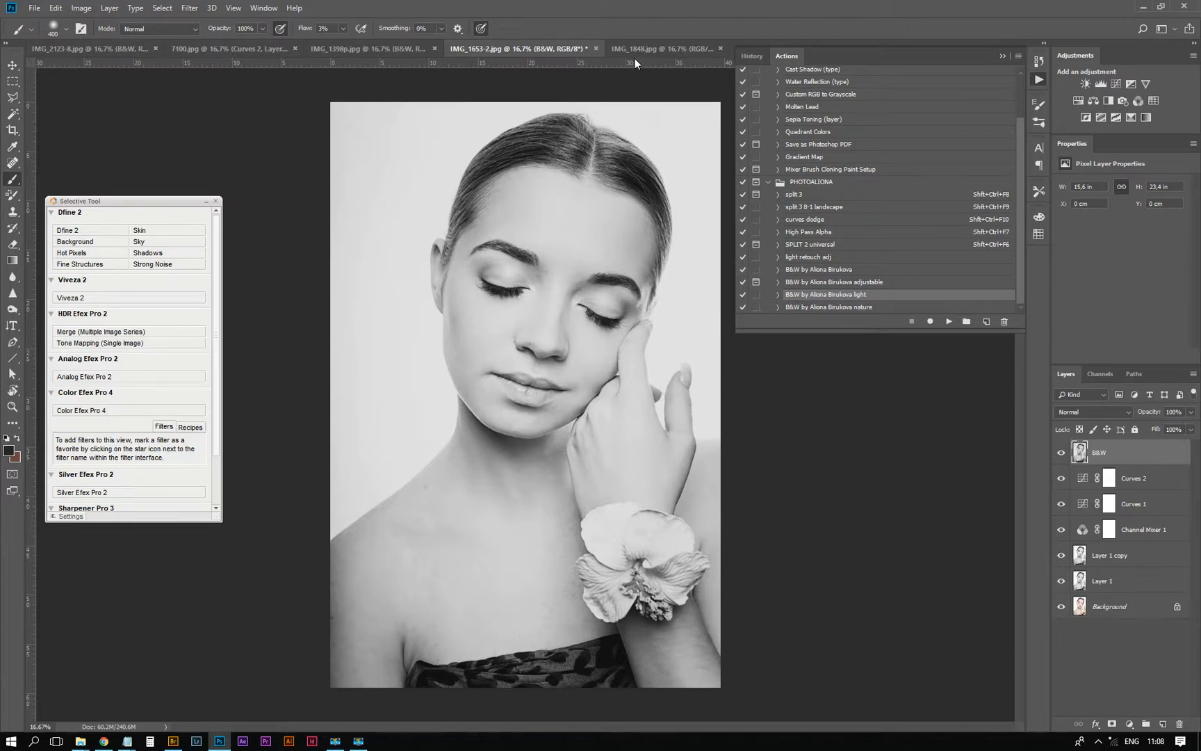
Step: Switch to IMG_1848.jpg and convert it with the standard B&W action
click(659, 49)
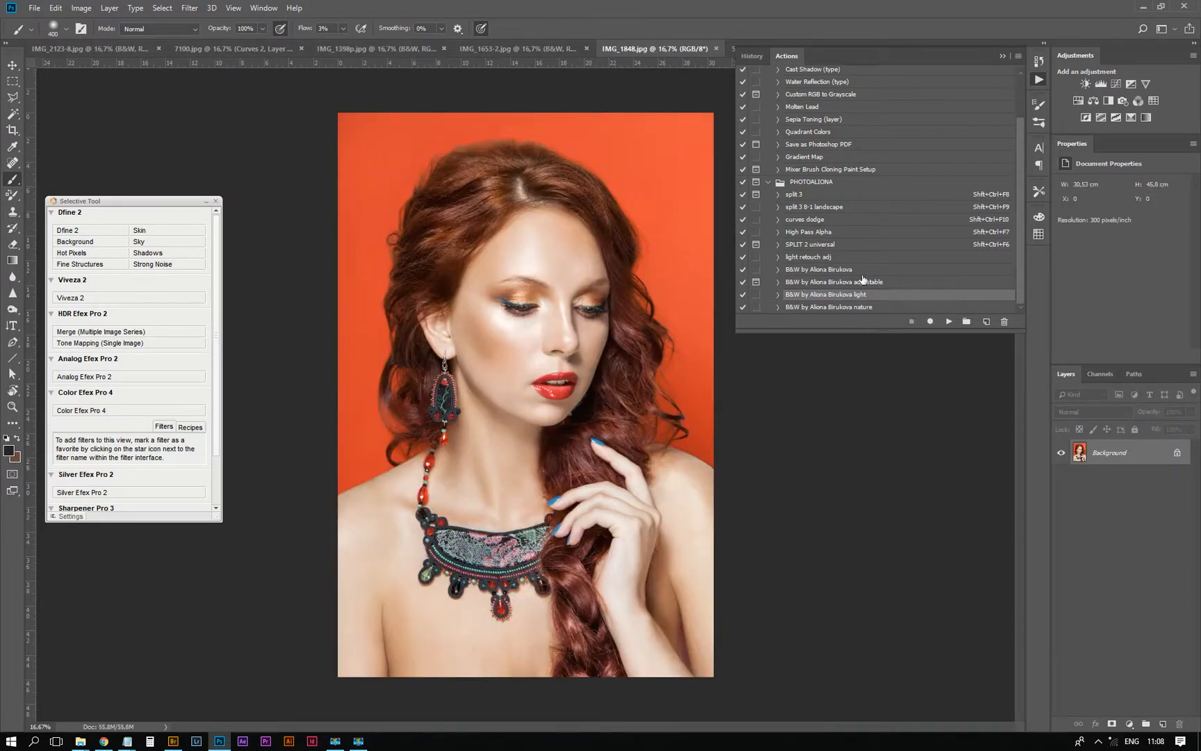
click(831, 270)
click(948, 321)
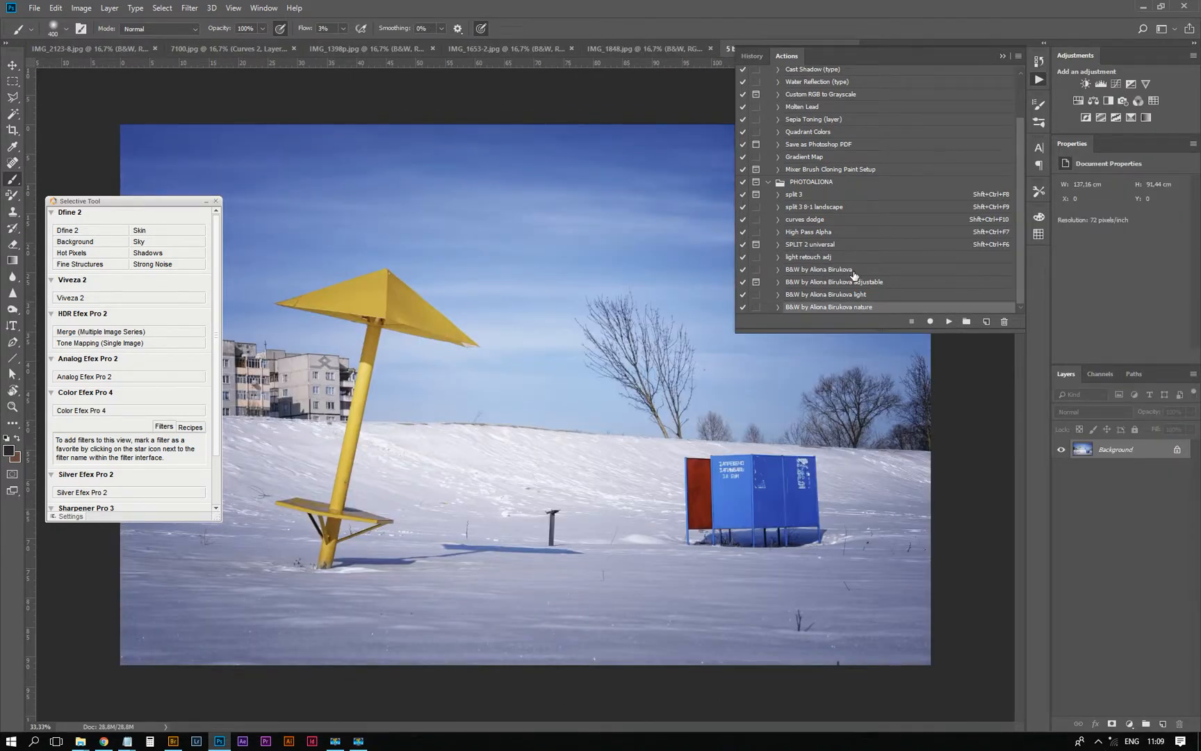
Step: Try the standard B&W action on the snowy landscape 5 baba 097-2.jpg and revert the photo to its original snapshot
click(853, 272)
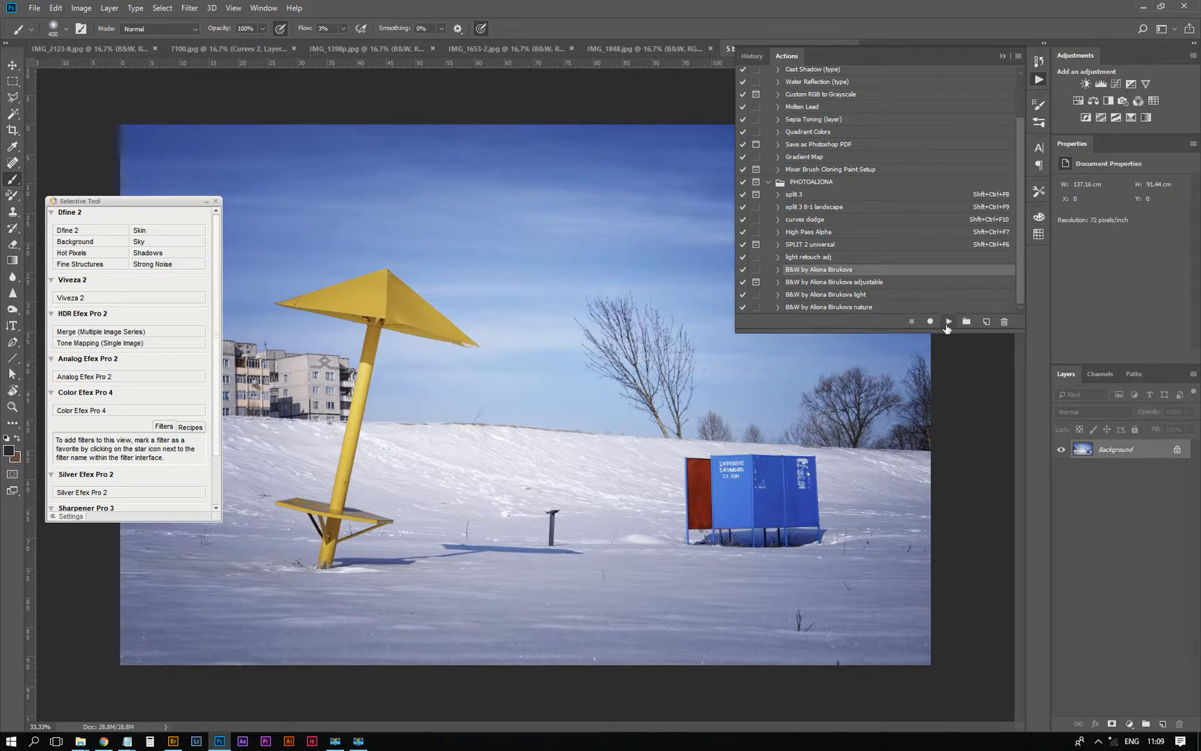
click(947, 323)
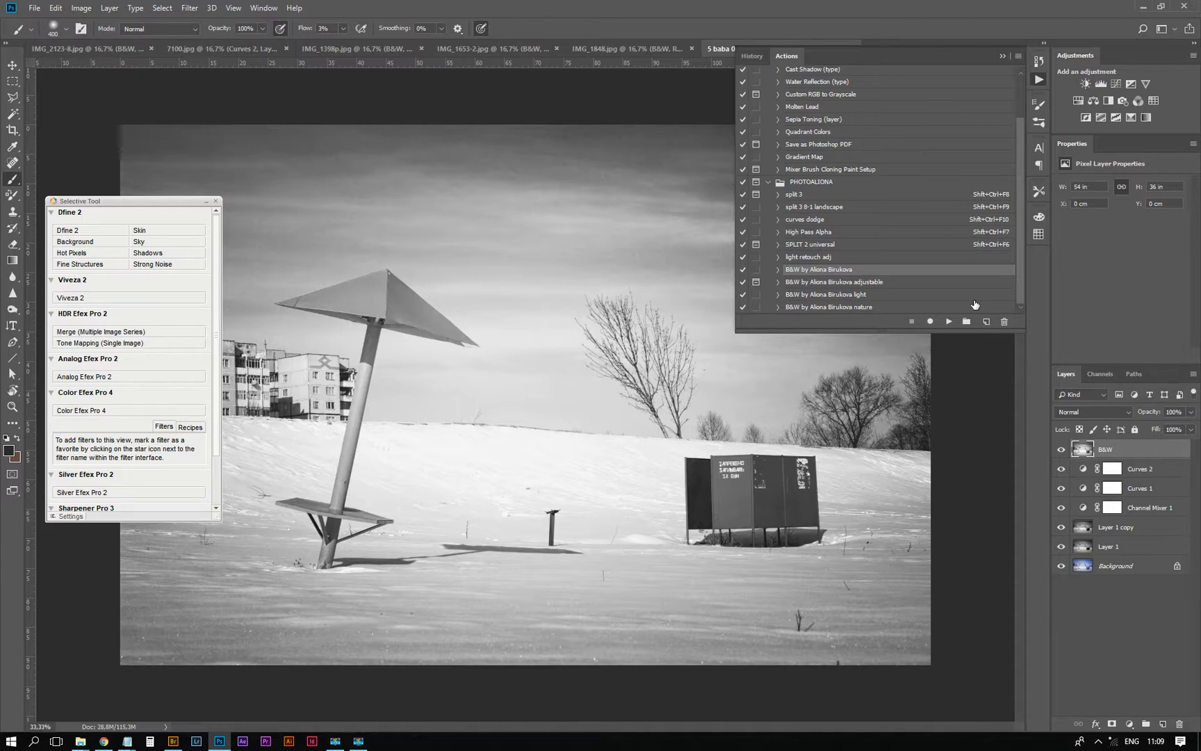
click(1041, 60)
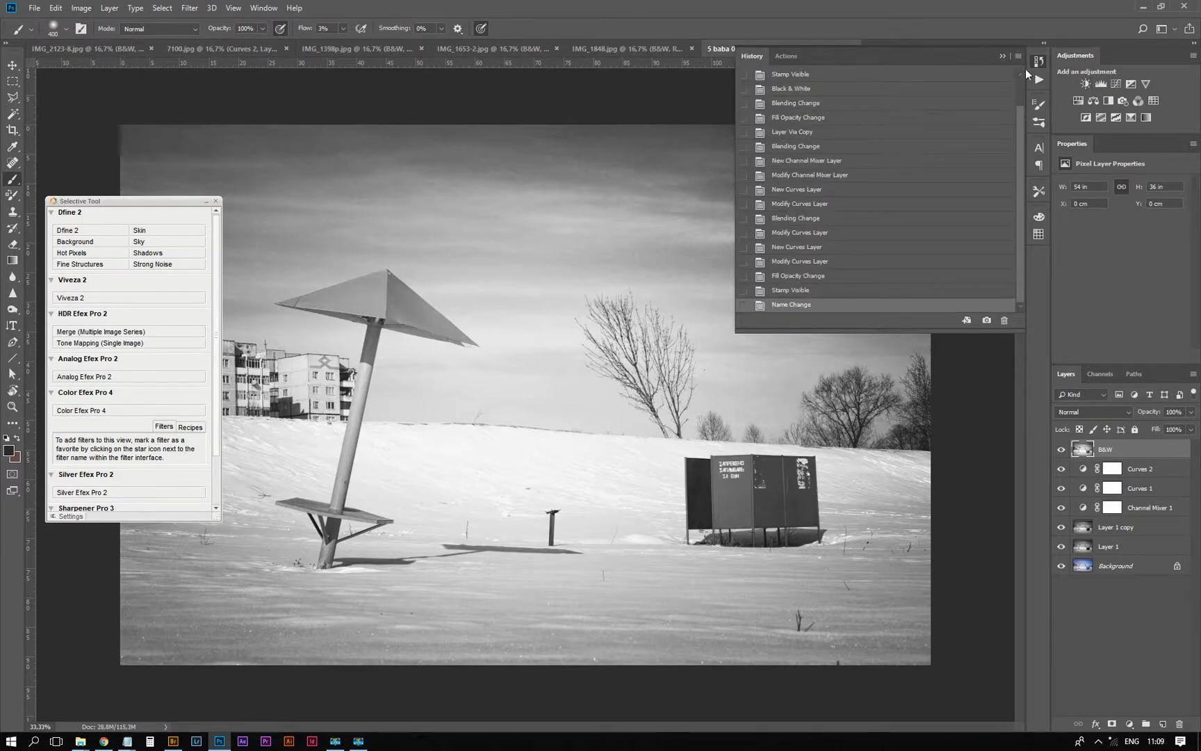
scroll(923, 96, up, 5)
click(846, 79)
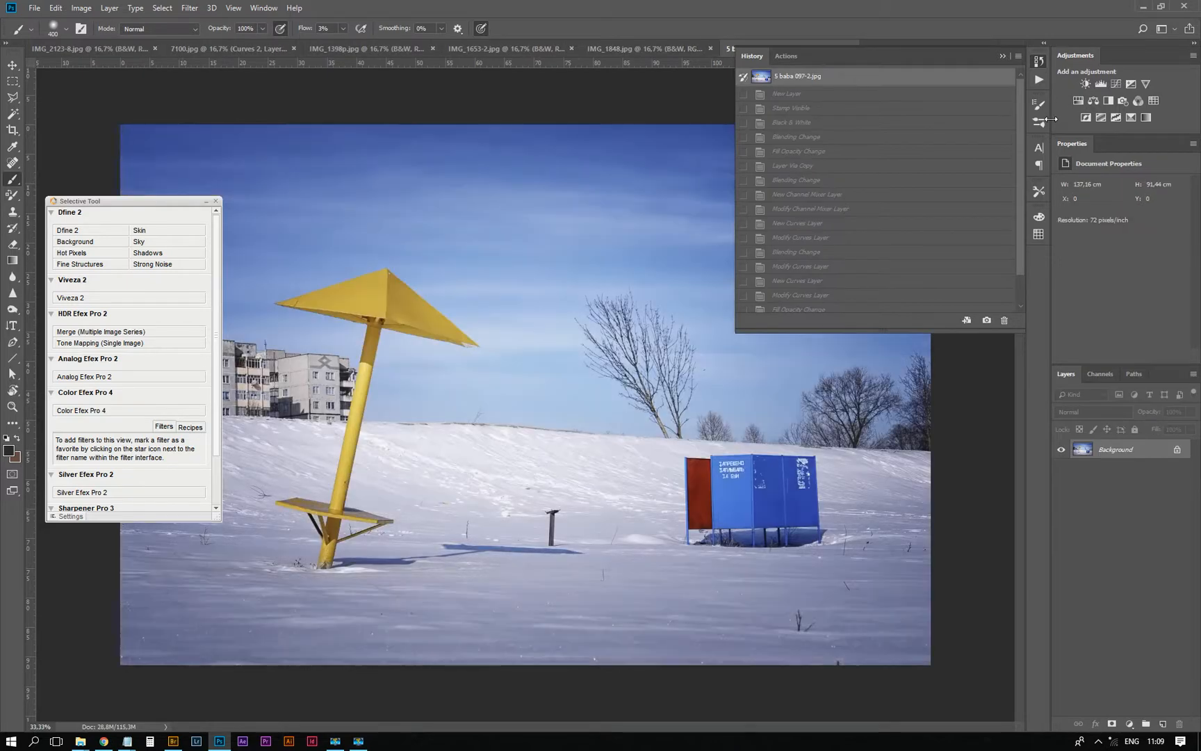
Step: Play the adjustable B&W action on the snowy landscape 5 baba 097-2.jpg
click(1041, 79)
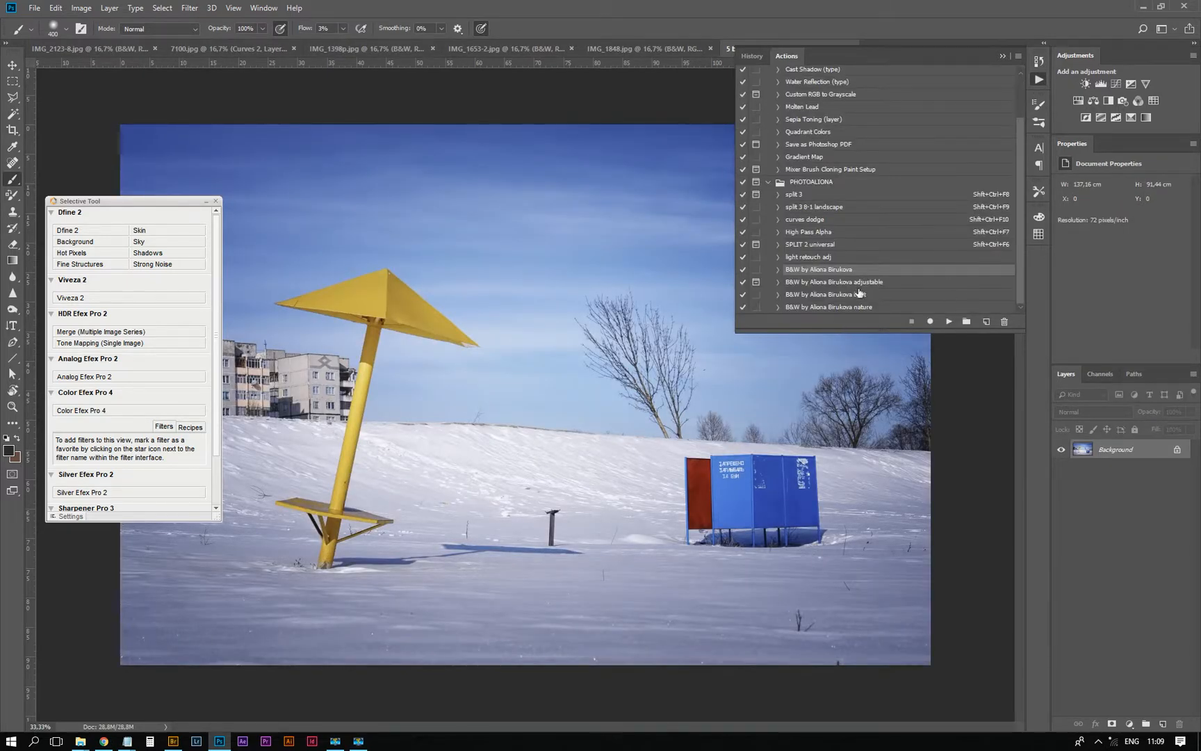
click(891, 282)
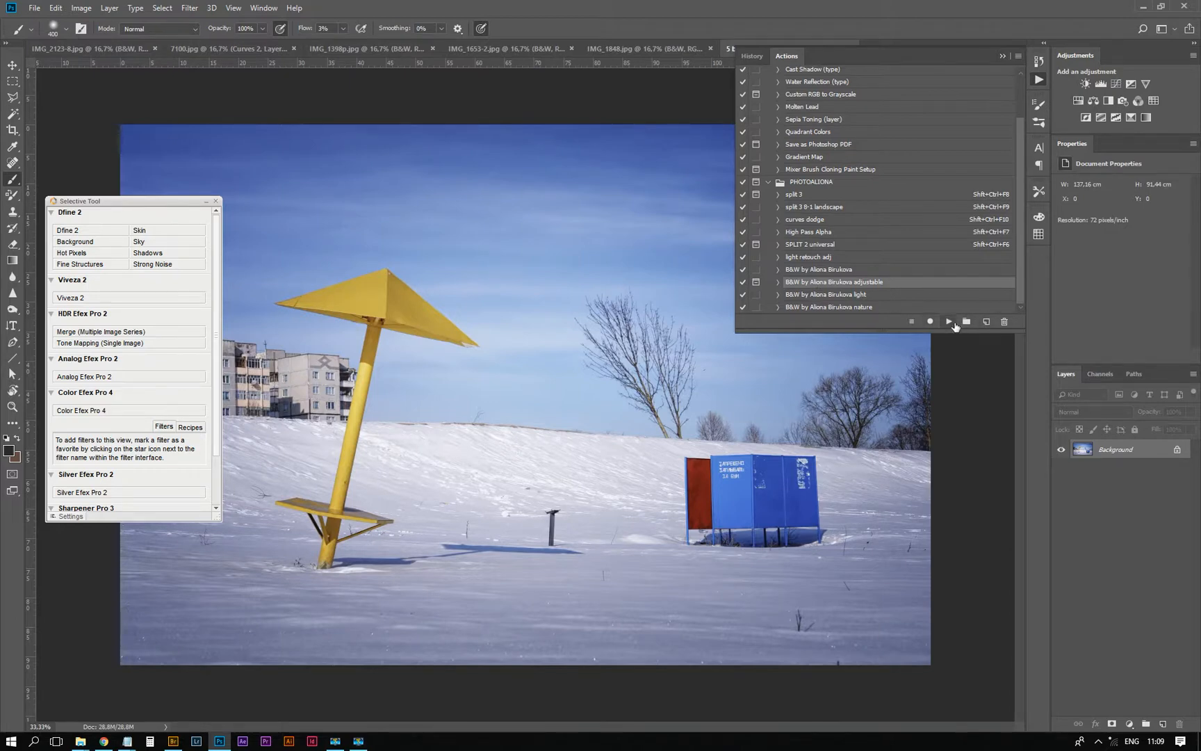
click(949, 323)
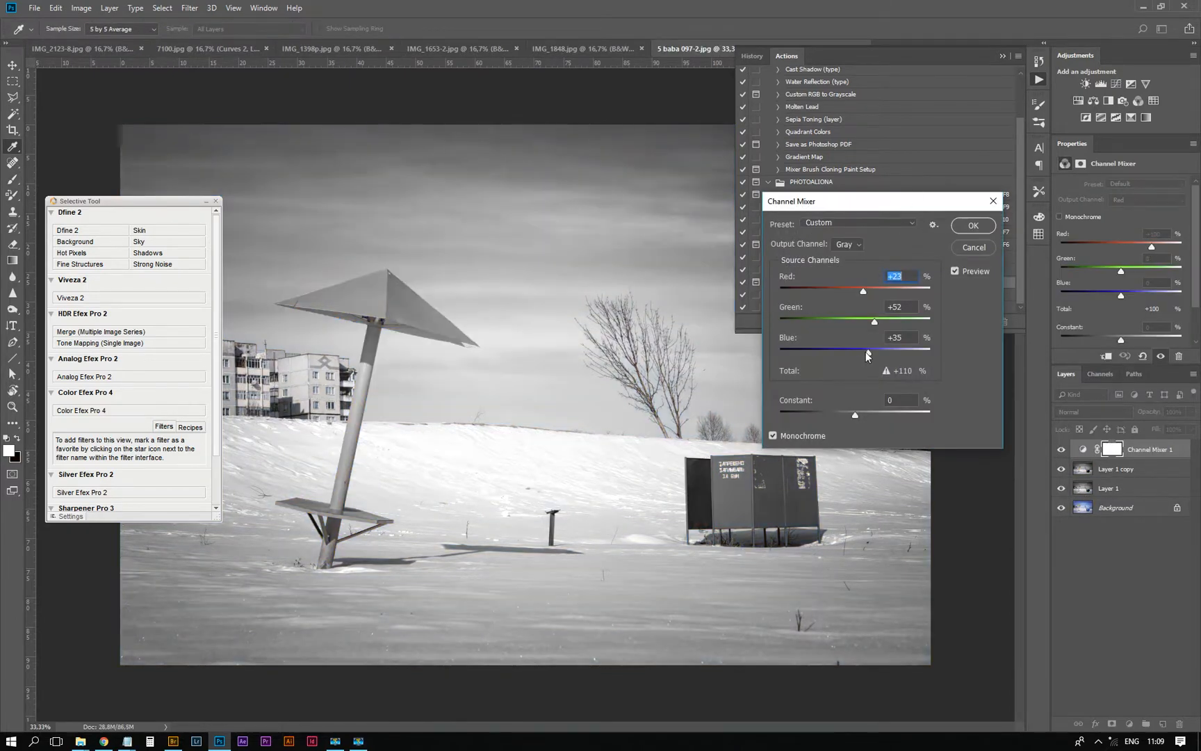
Step: Set the landscape's Channel Mixer to Red +31%, Green +61% and Blue +7%, and accept the mix
drag(868, 353, 864, 292)
drag(859, 352, 857, 353)
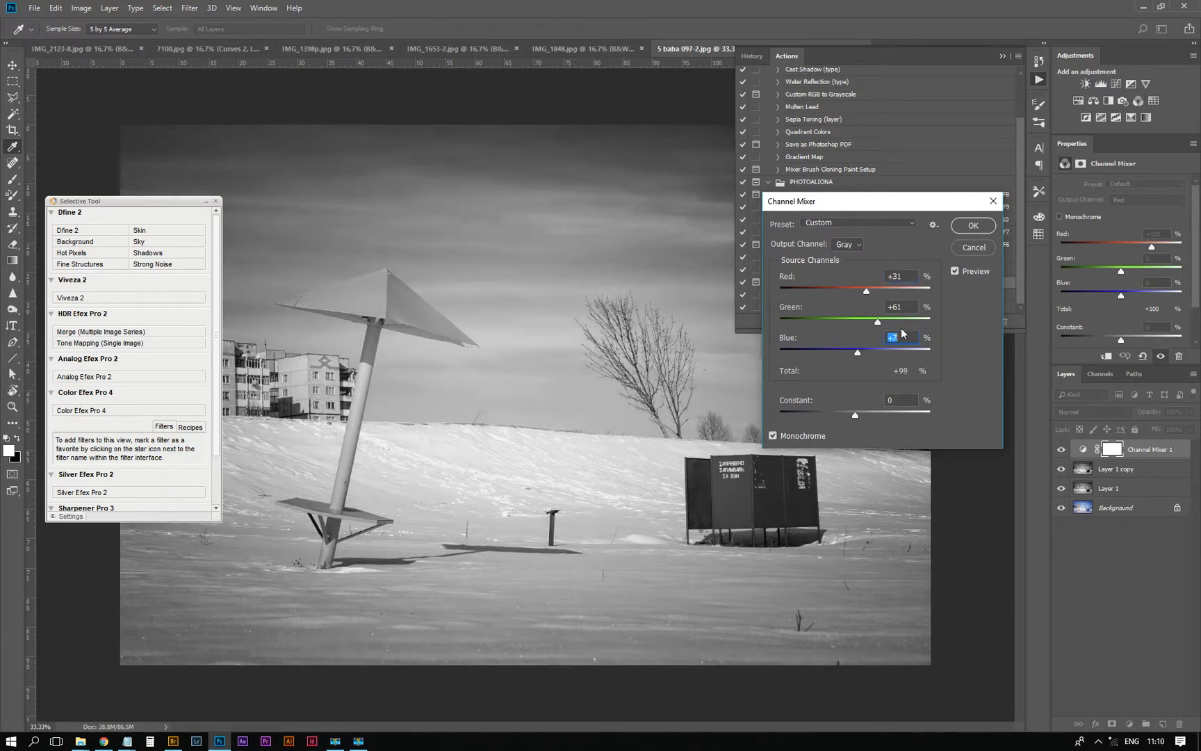
click(973, 226)
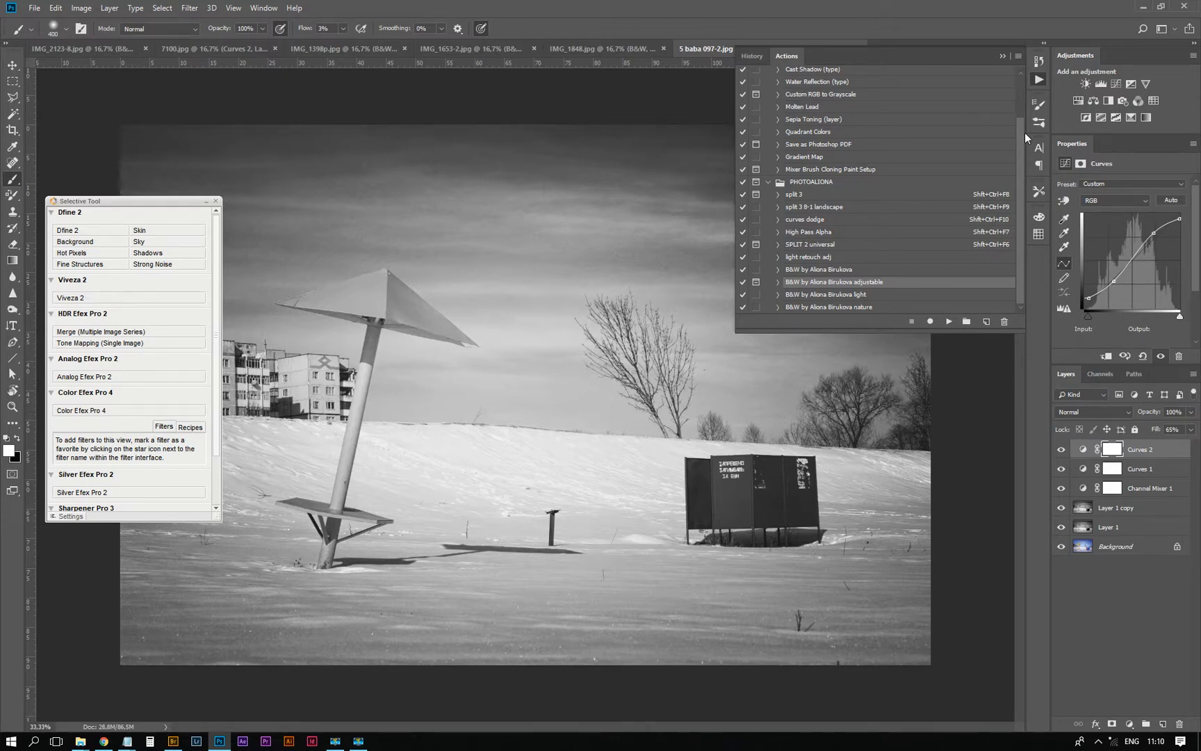
Step: Switch to the snowy park portrait park zima 2008 055-2.jpg
click(997, 57)
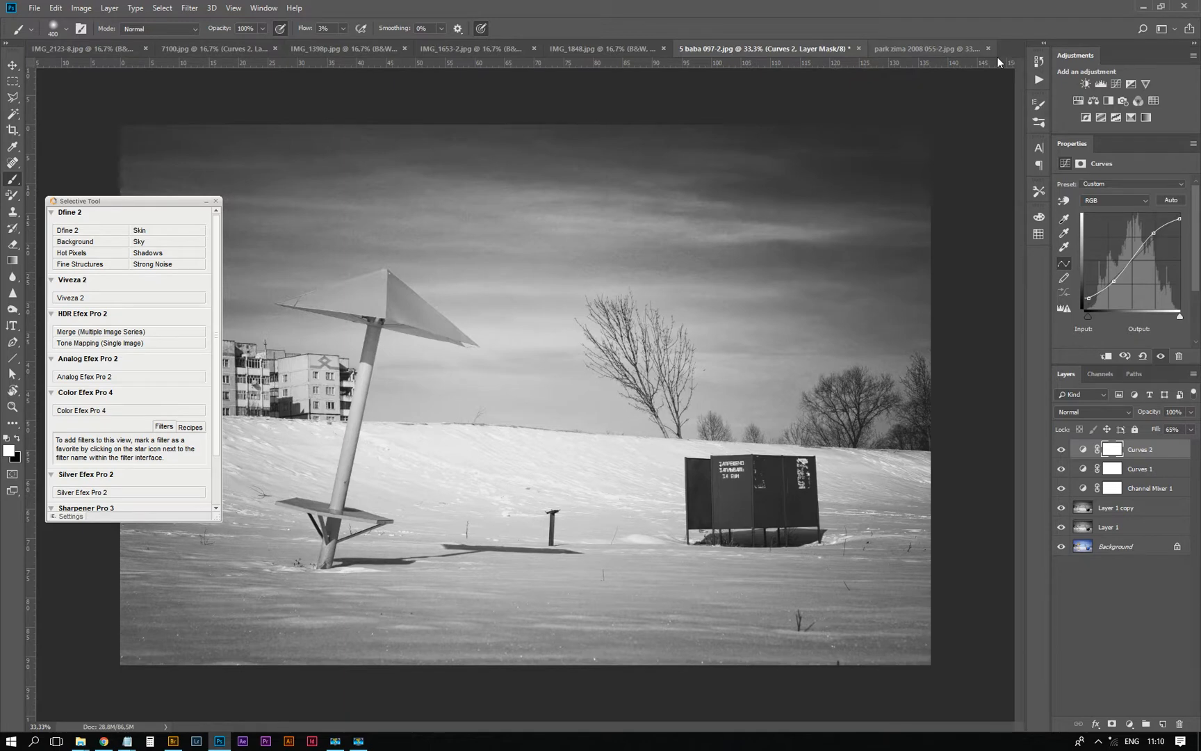
click(942, 48)
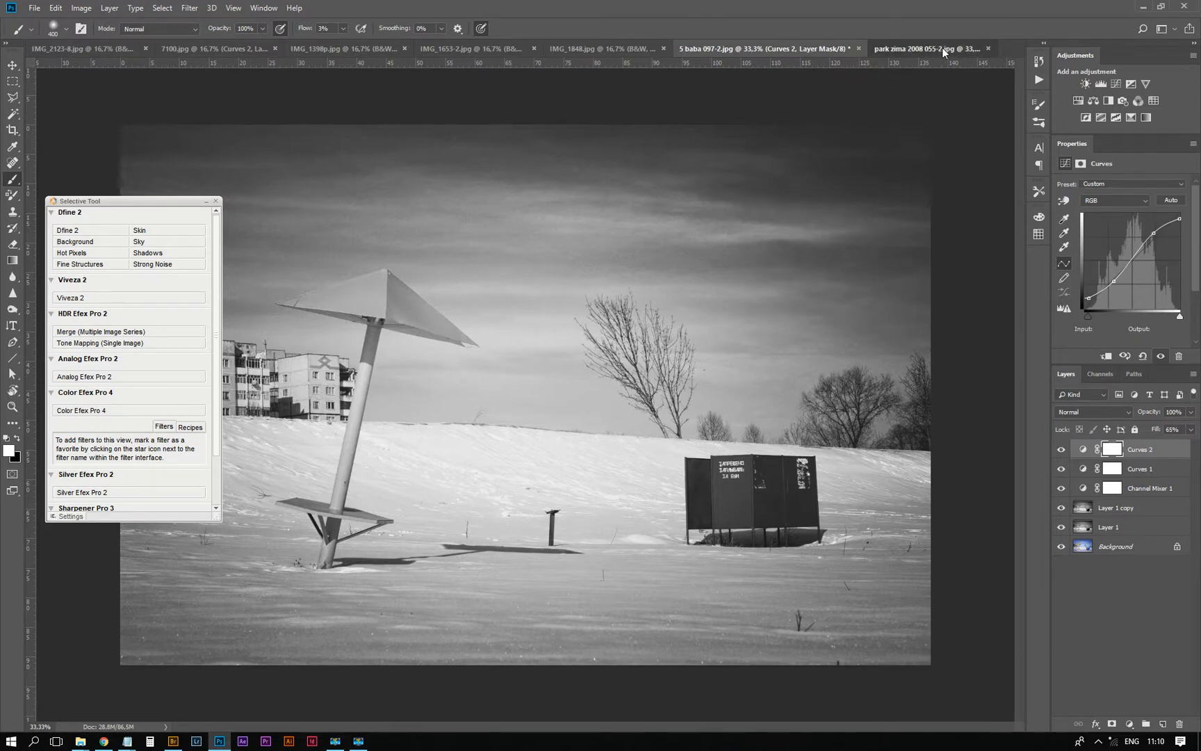
Step: Try the standard B&W action on the snowy park portrait and revert the photo to its original snapshot
click(1038, 78)
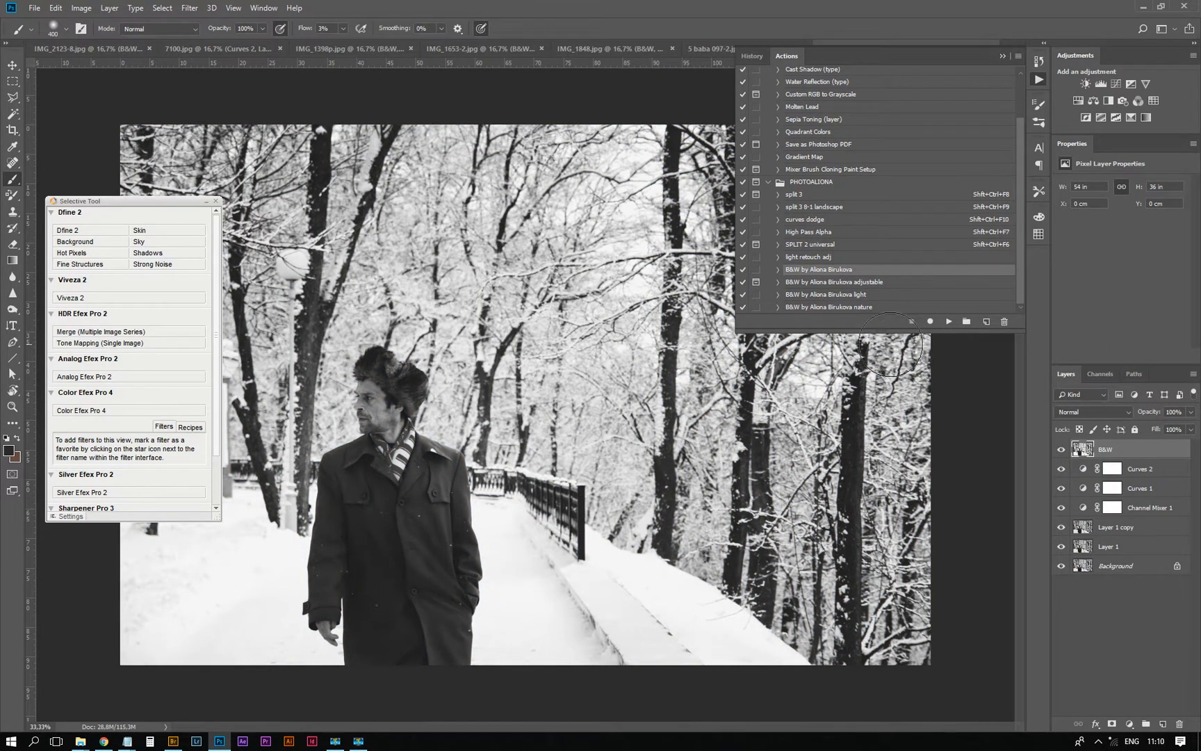
click(1038, 60)
click(889, 78)
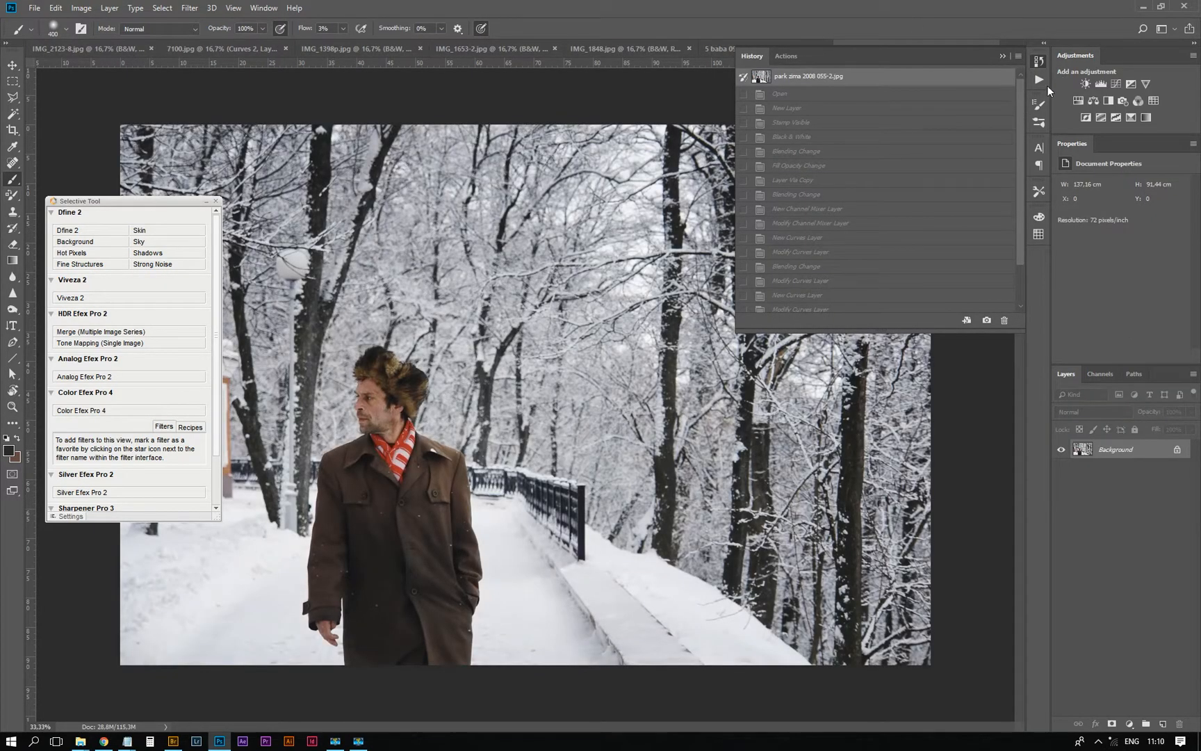
Step: Play the adjustable B&W action on the snowy park portrait park zima 2008 055-2.jpg
click(1039, 82)
click(875, 282)
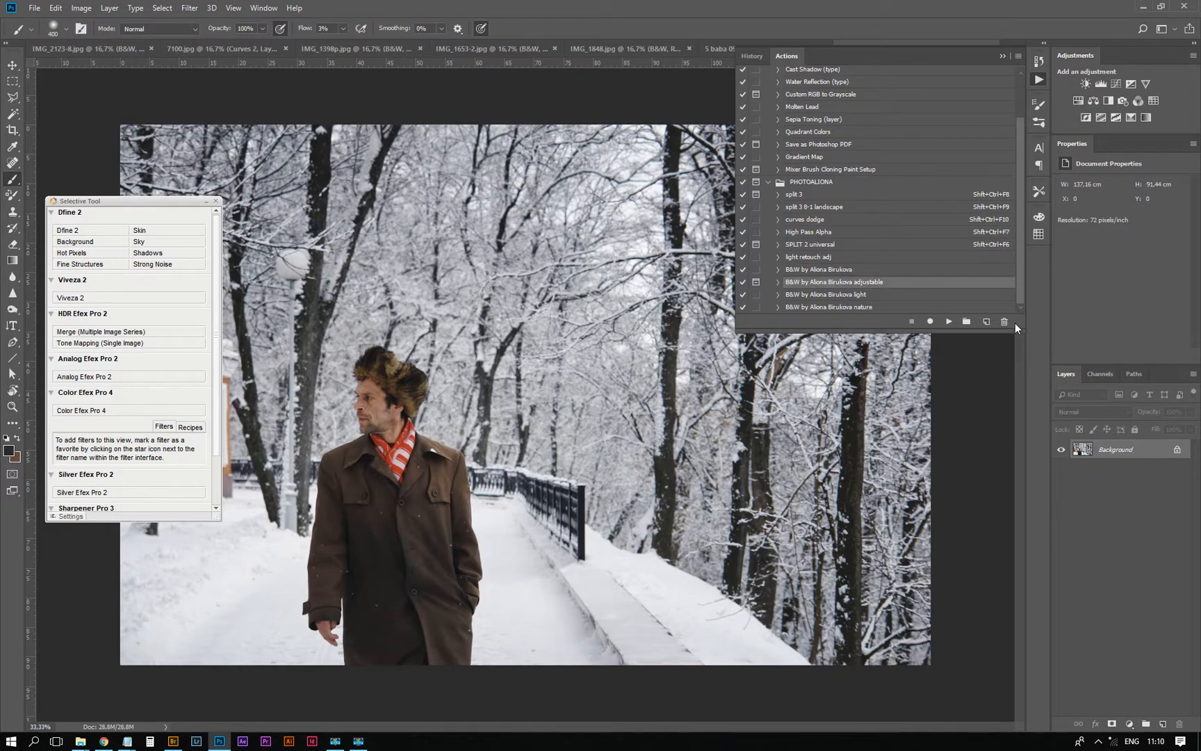
click(948, 322)
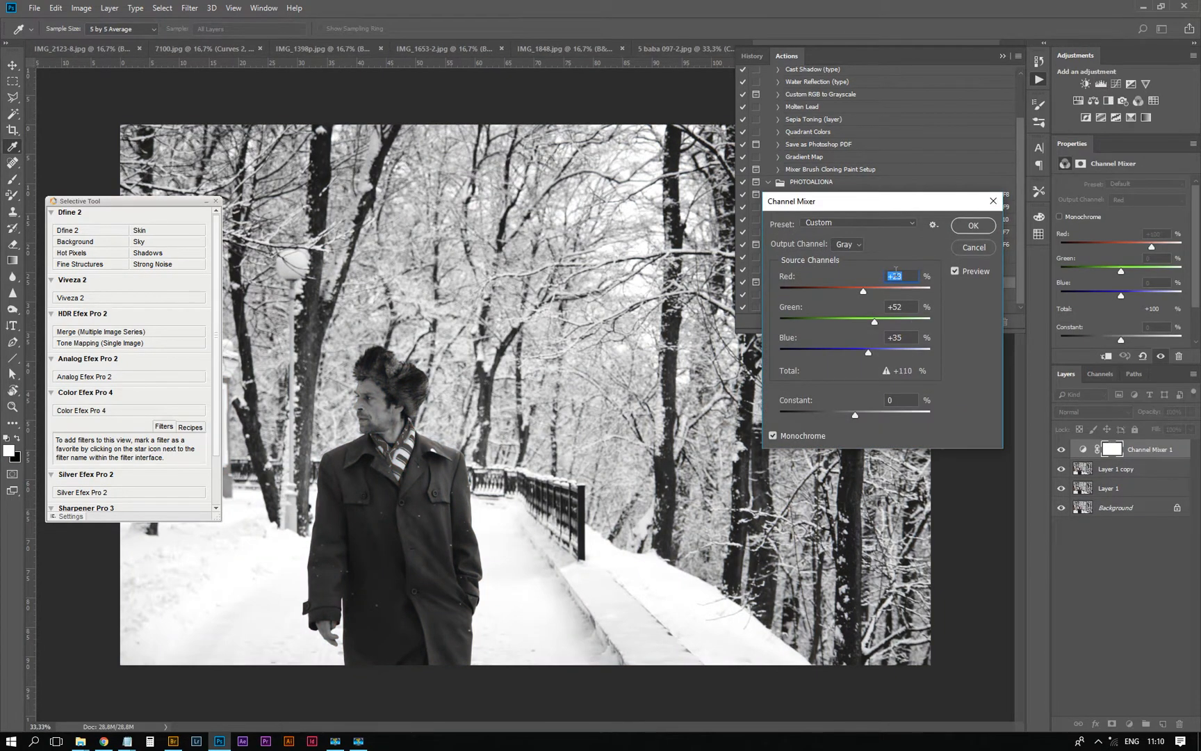
Step: Set the park portrait's Channel Mixer to Red +51% and Blue +7%, and accept the mix
drag(865, 292, 874, 293)
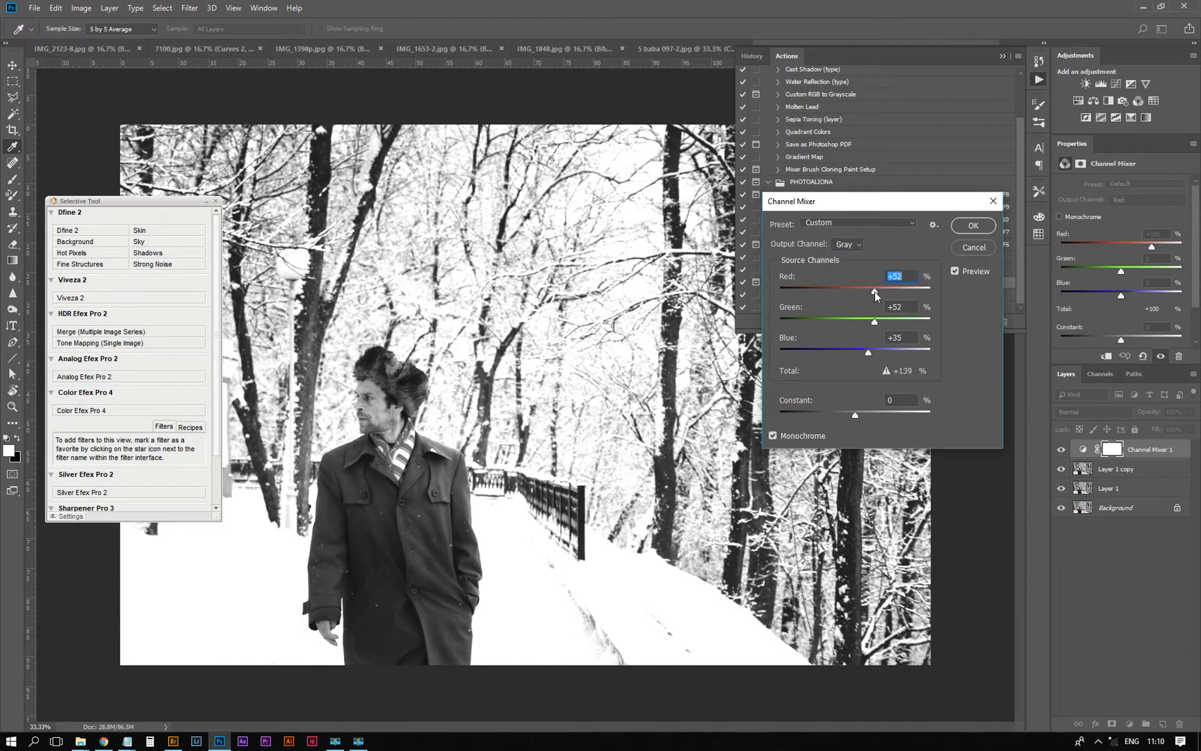
drag(875, 290, 875, 293)
drag(869, 353, 858, 352)
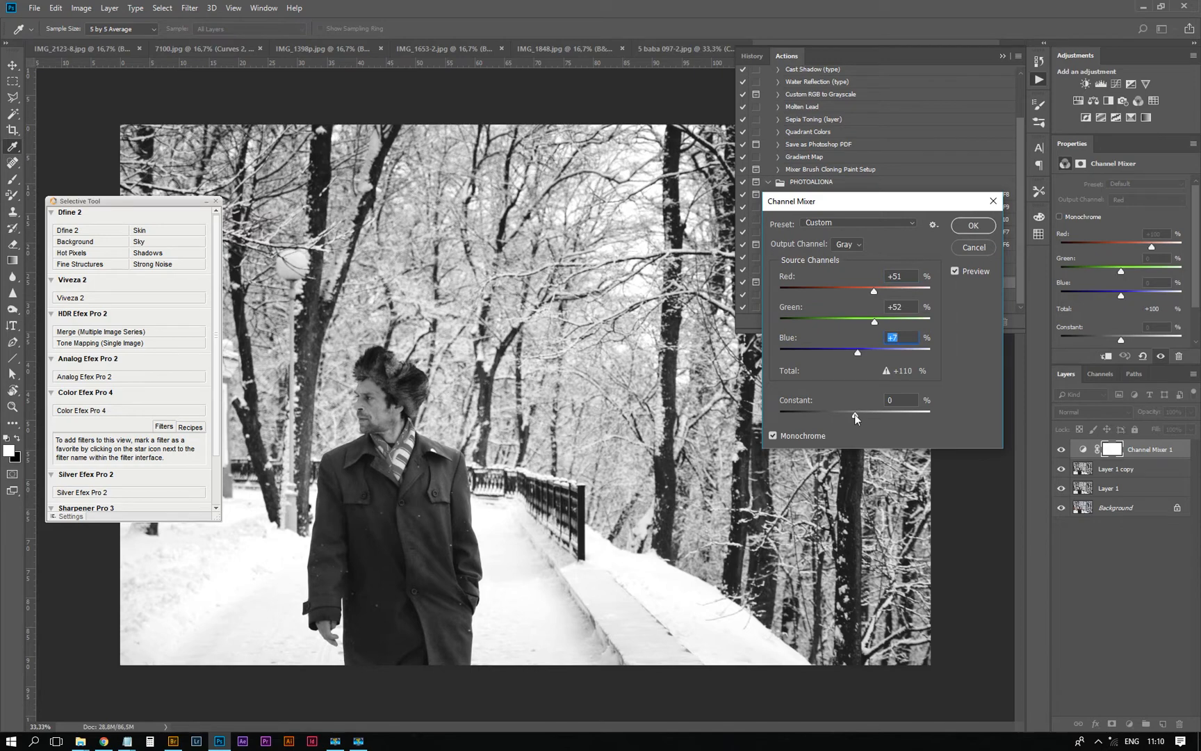
click(973, 225)
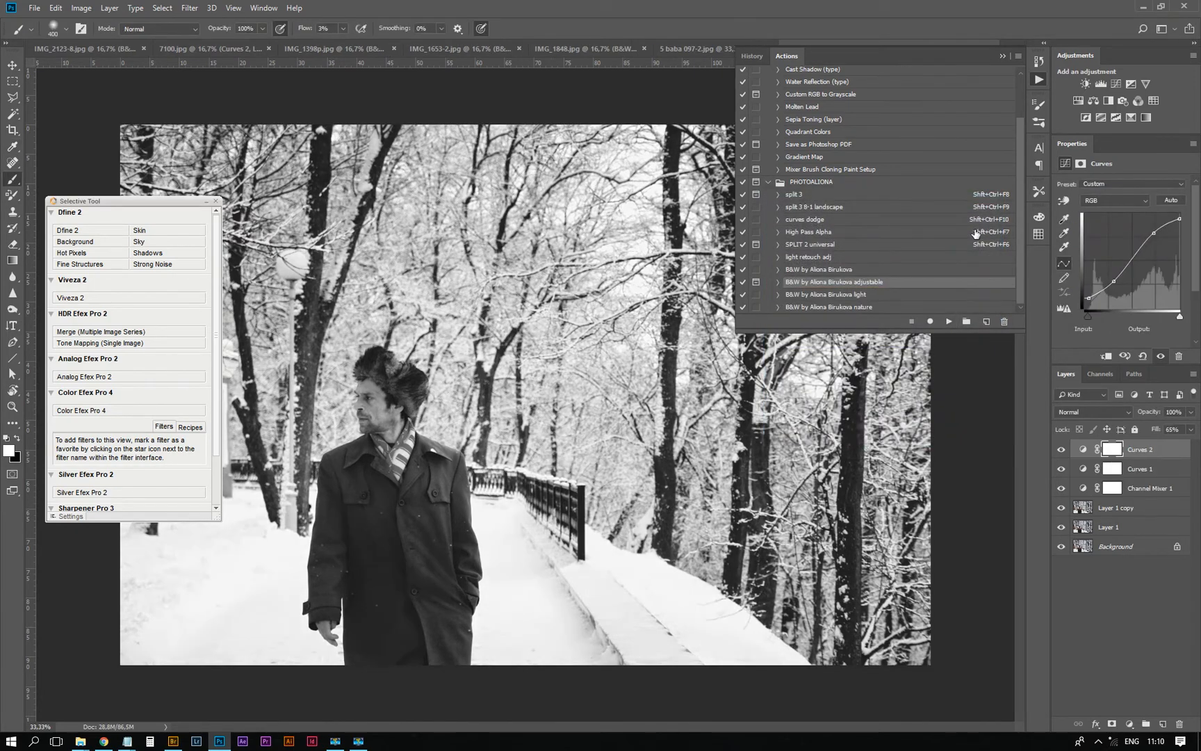
key(ctrl+minus)
key(ctrl+minus)
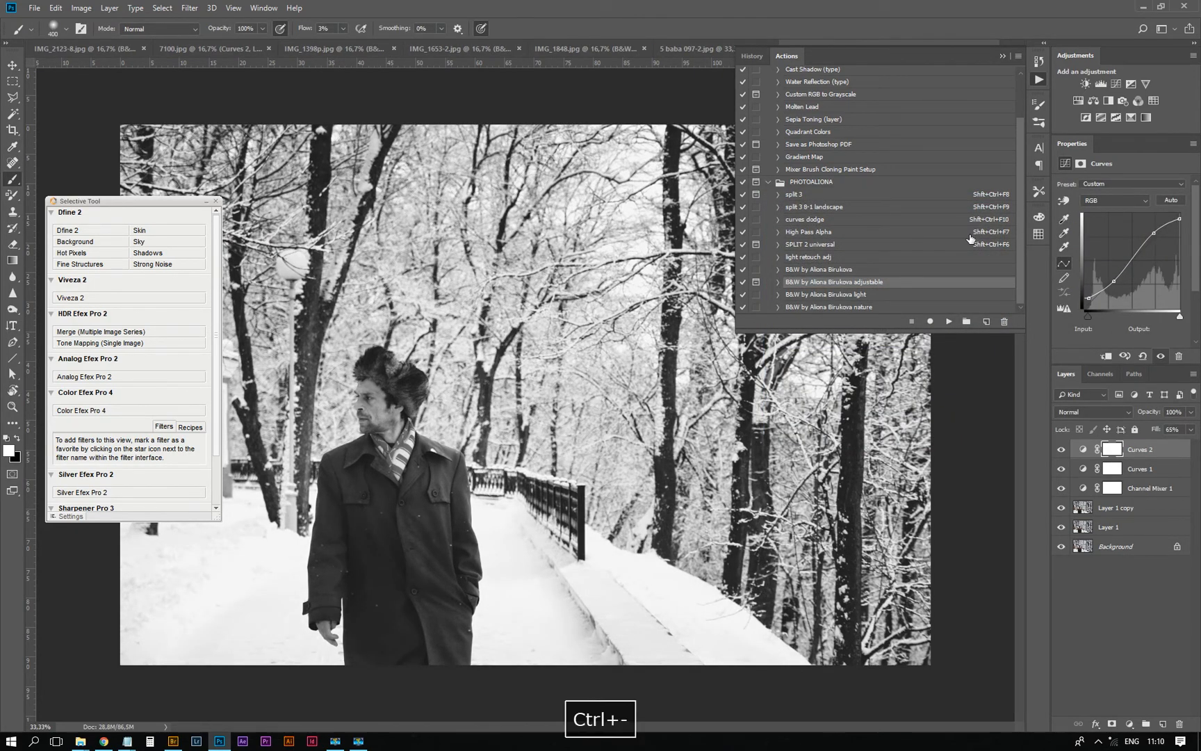